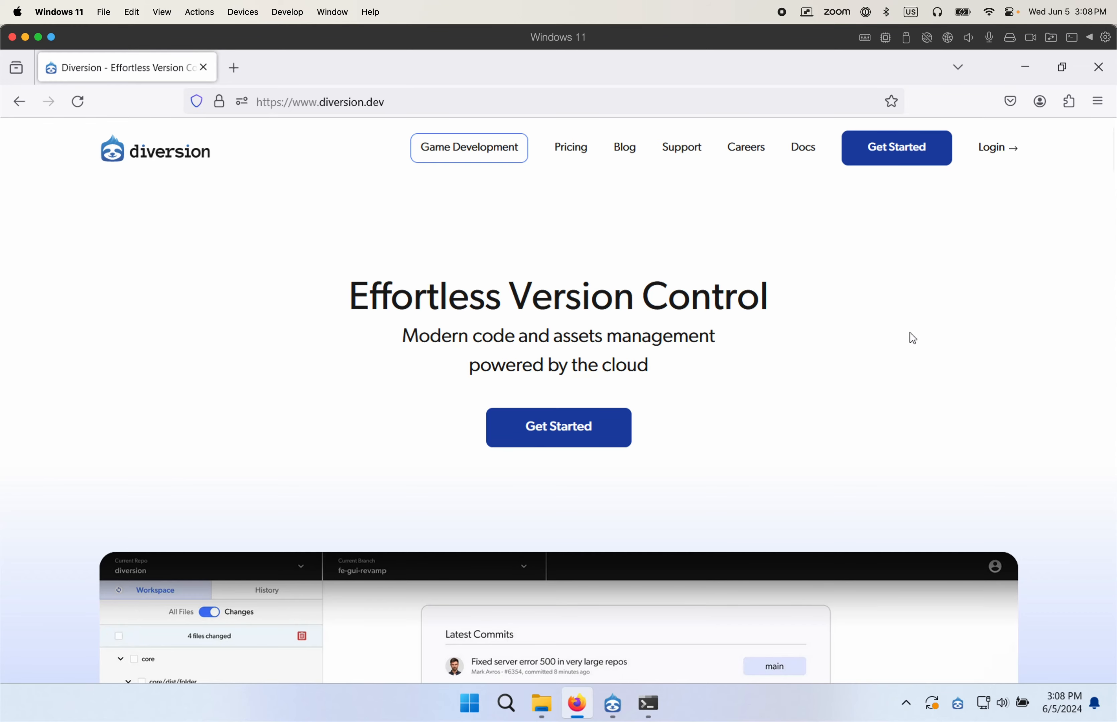
- Log in to diversion.dev with a Google account to reach the repositories dashboard
left_click(1002, 150)
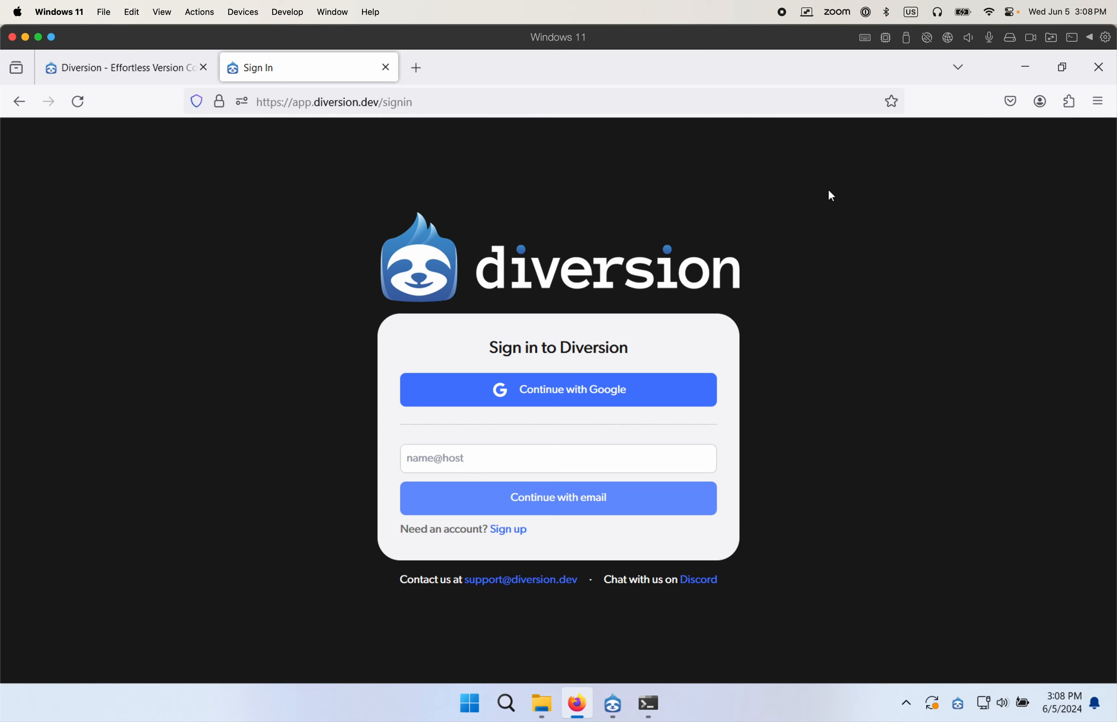
left_click(617, 387)
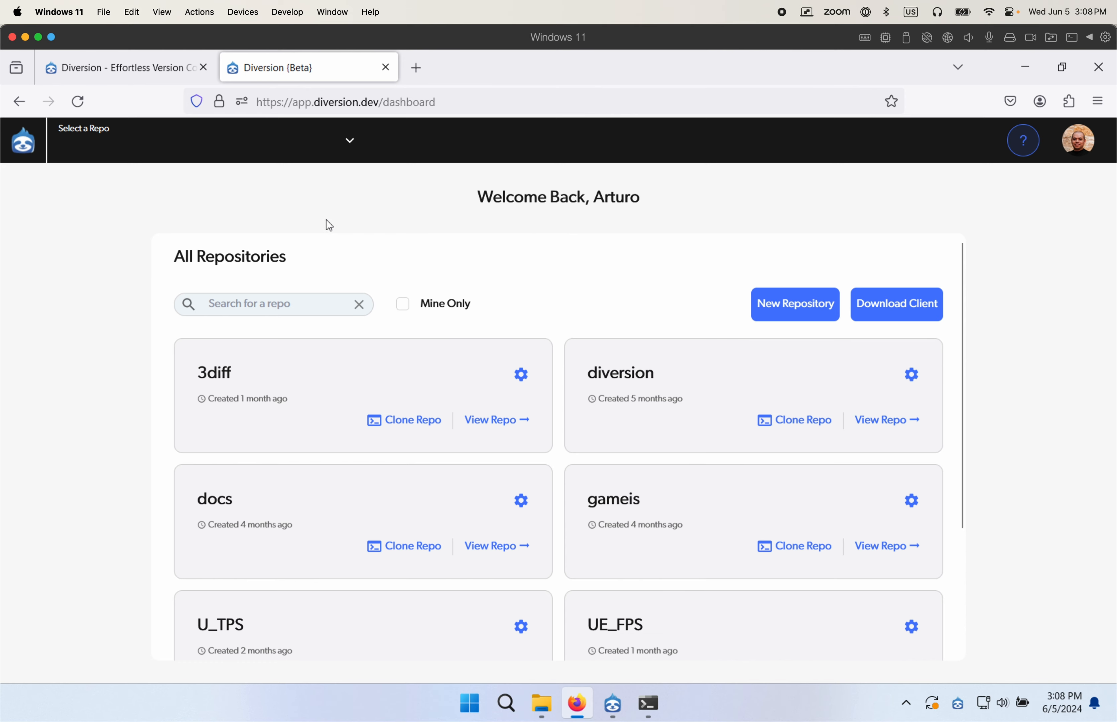
- Check the Download Client instructions on the MAC and WINDOWS tabs, then close the Diversion (Beta) tab
scroll(267, 380, "down", 1)
scroll(269, 381, "up", 1)
left_click(895, 297)
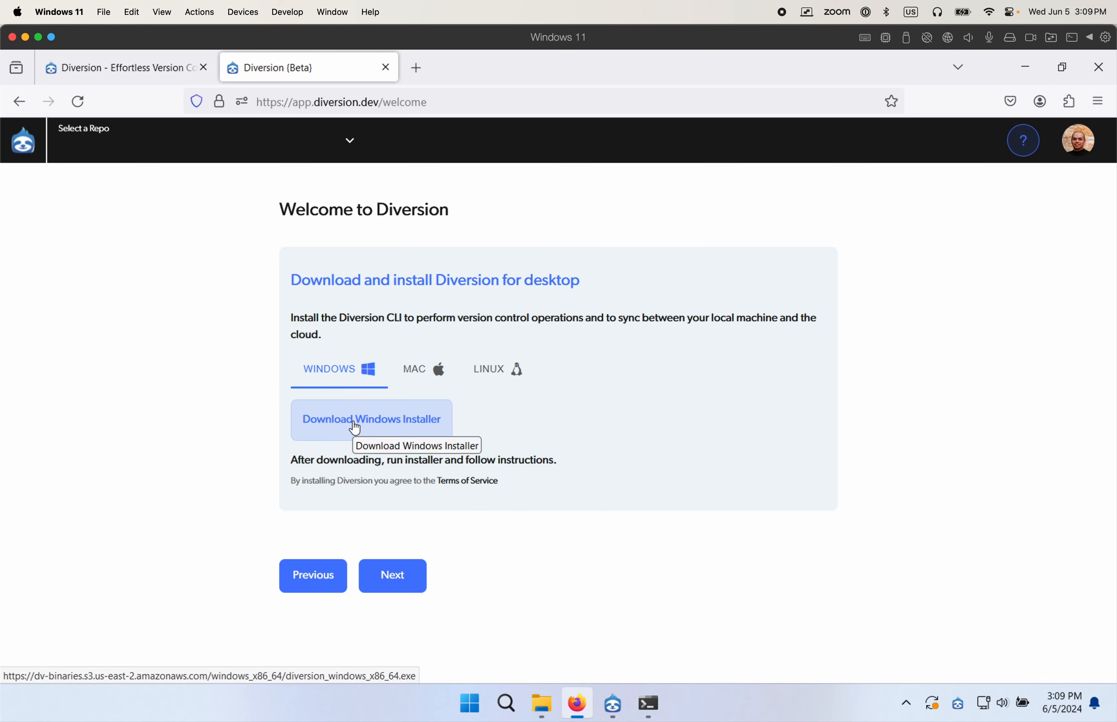
left_click(399, 375)
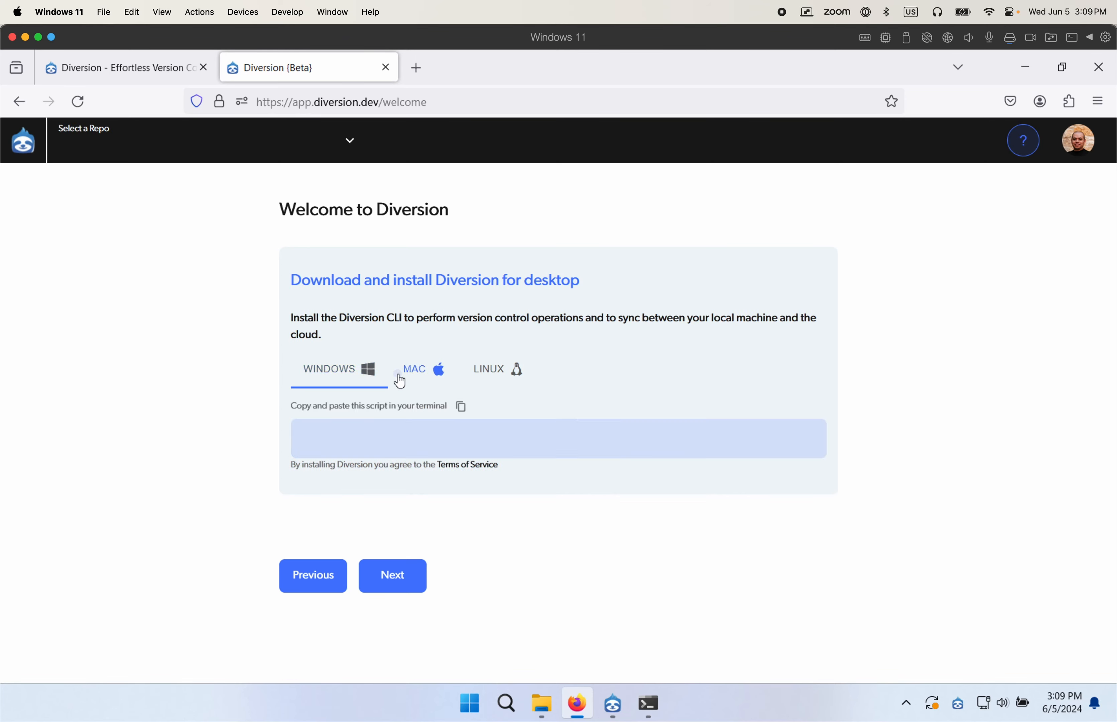
left_click(348, 381)
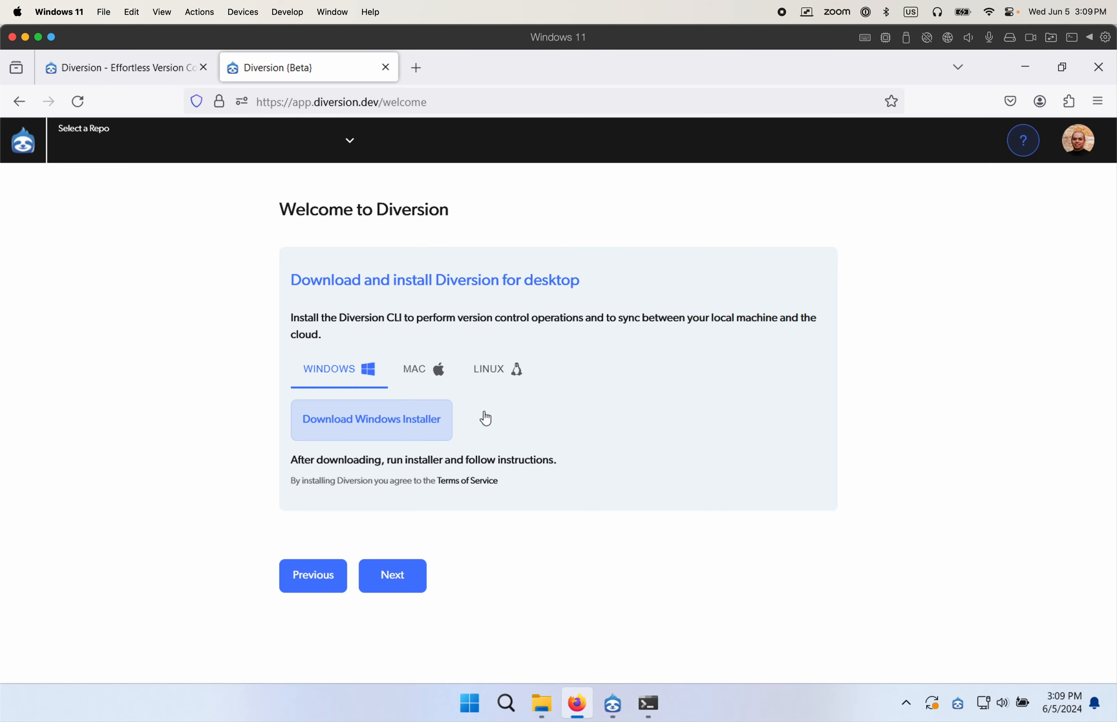
left_click(386, 67)
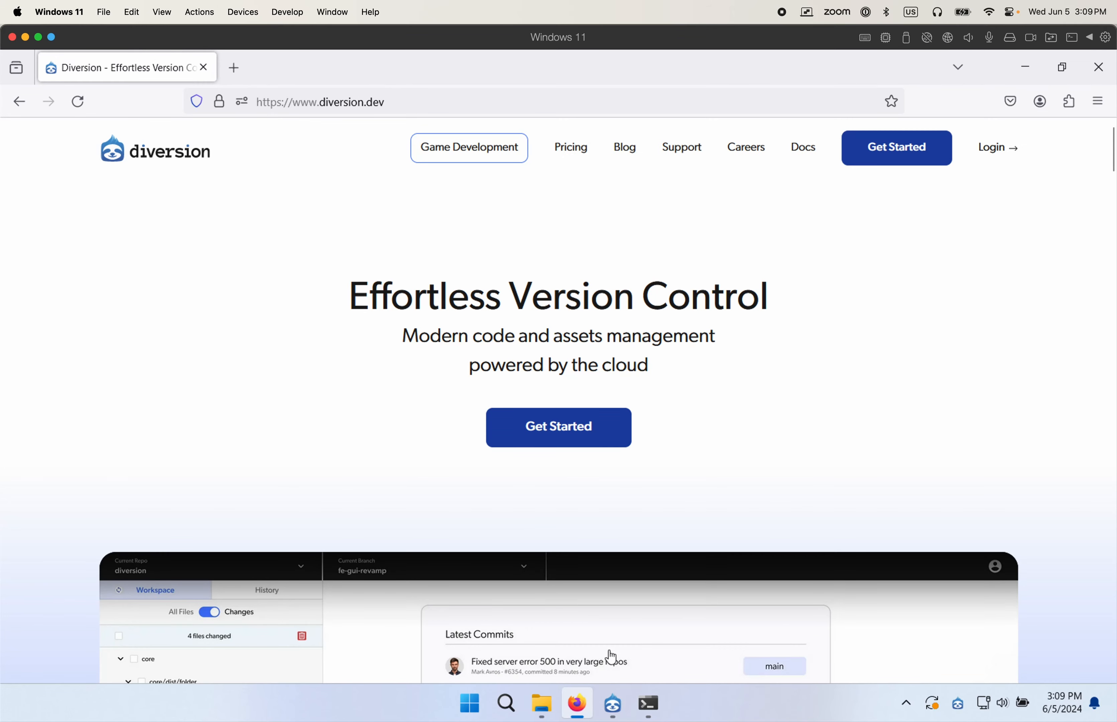
- Open Diversion Desktop and sign in with Google to see the repositories list
left_click(621, 710)
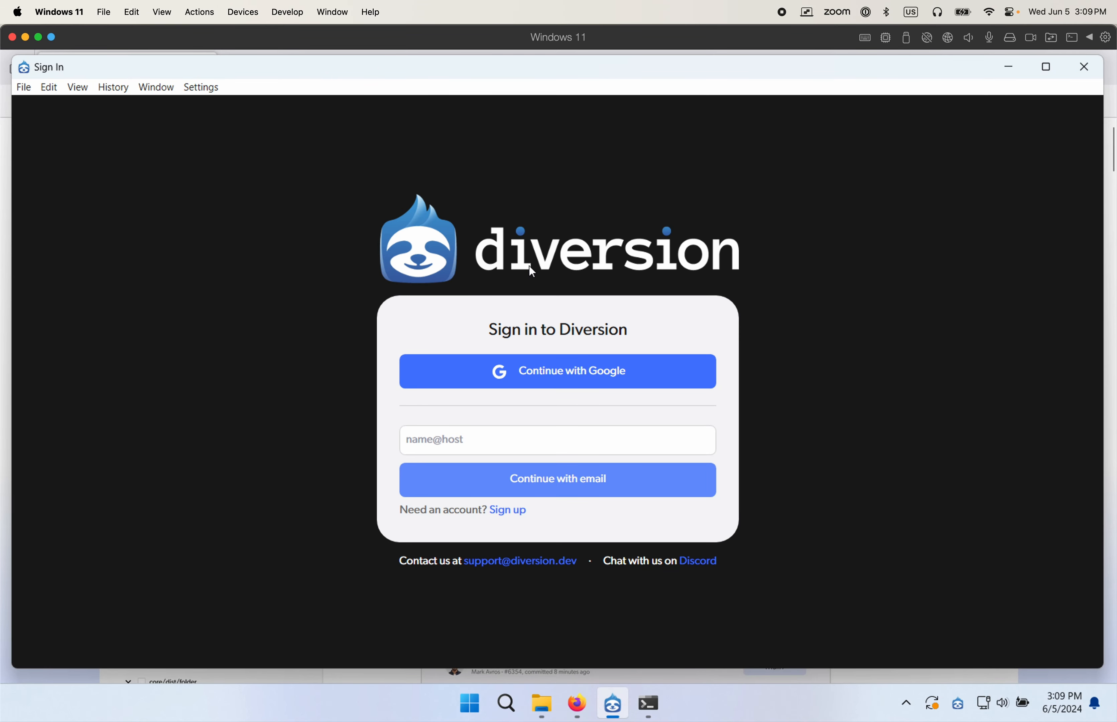
left_click(613, 373)
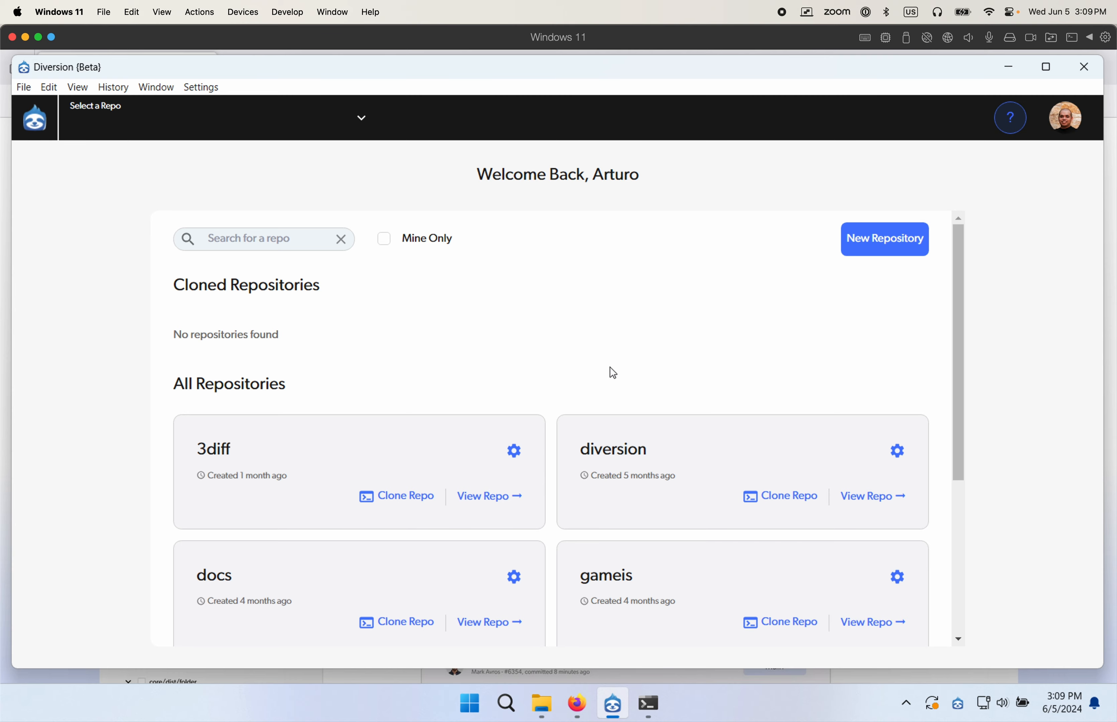
scroll(567, 325, "down", 4)
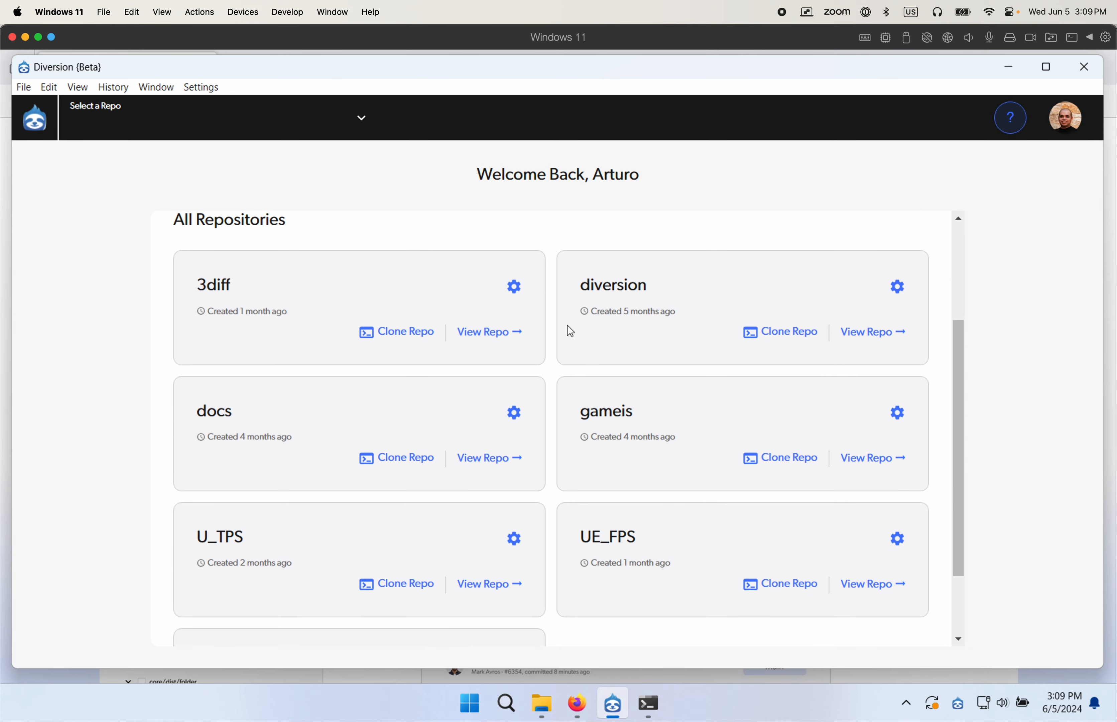
scroll(568, 331, "up", 4)
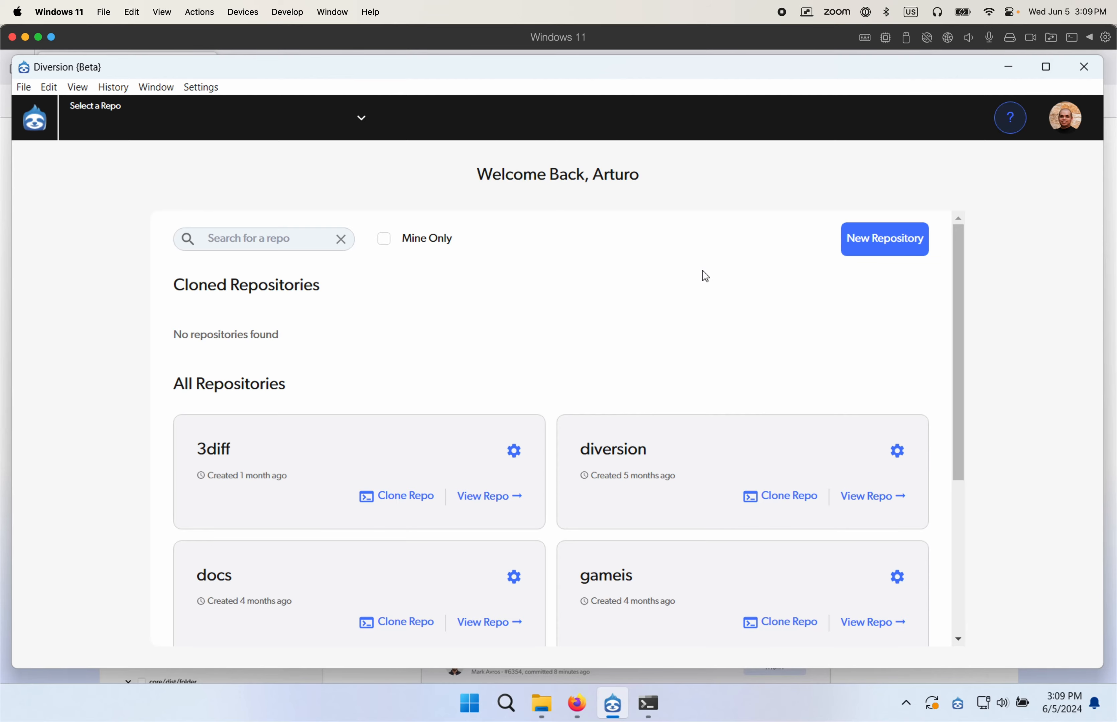
- Create a new repository named 'Sloth Game' with Documents as its location
left_click(897, 255)
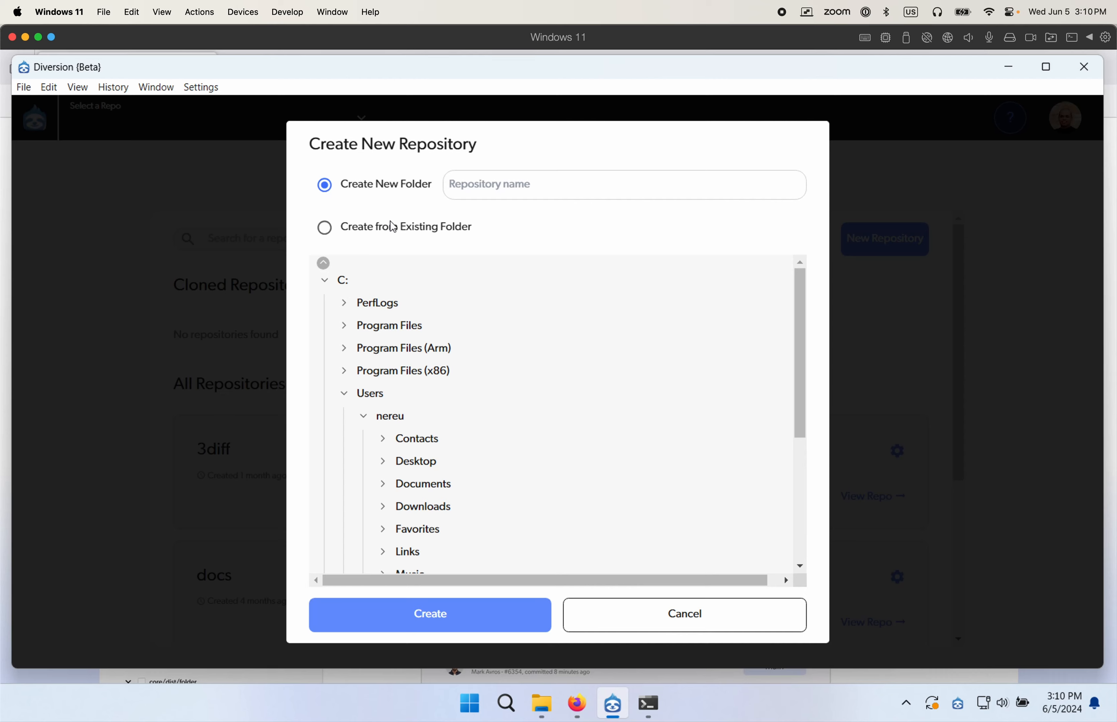
left_click(507, 196)
type("Sloth")
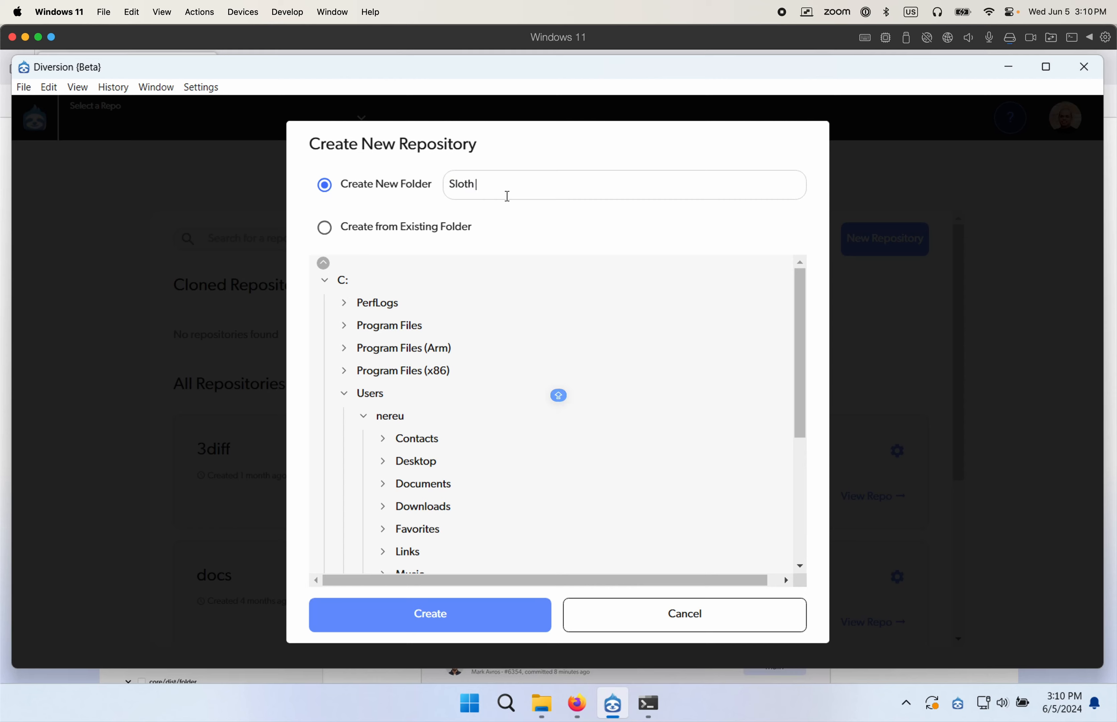
type(" Game")
scroll(457, 389, "down", 3)
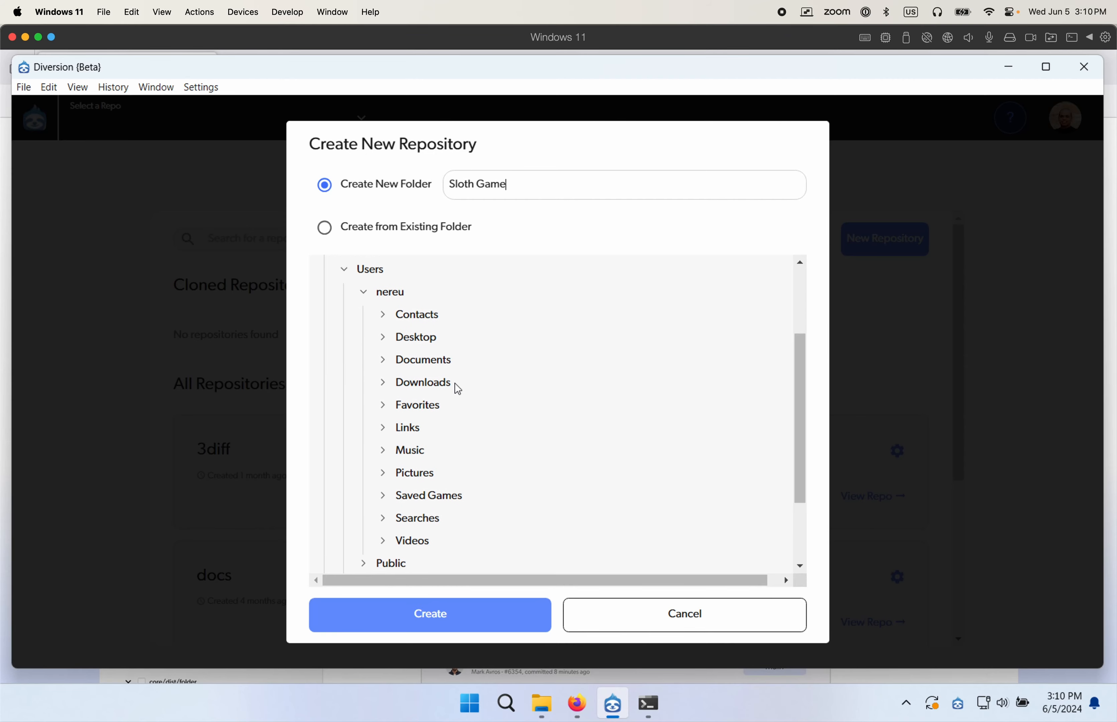
left_click(385, 358)
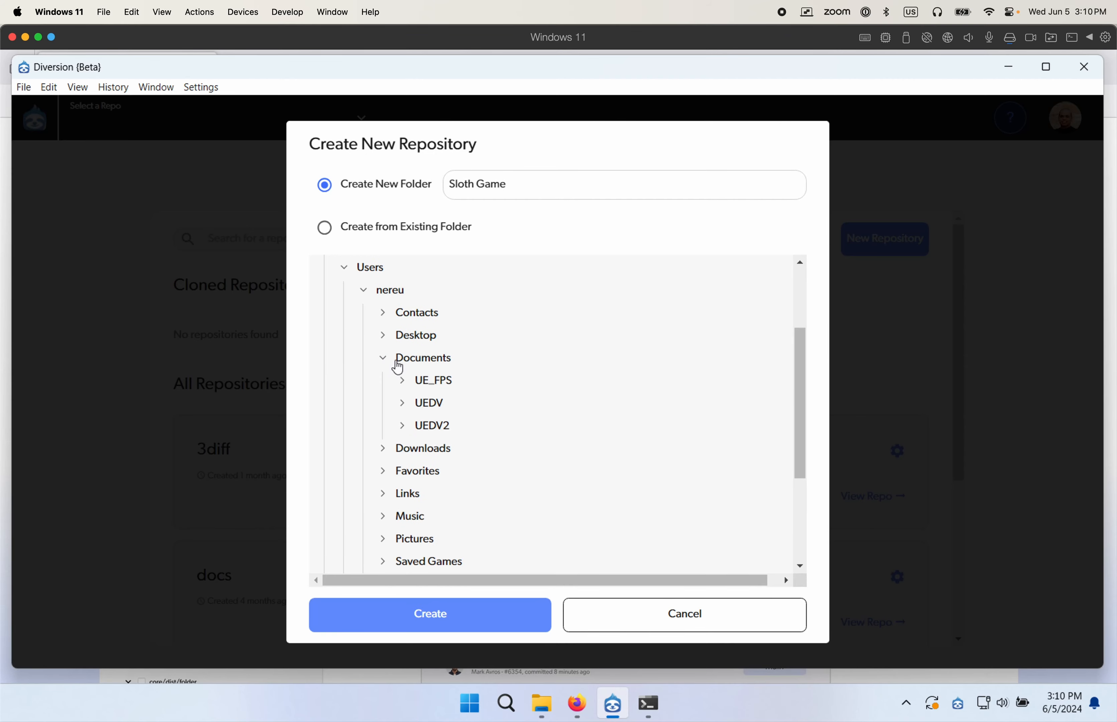
left_click(417, 361)
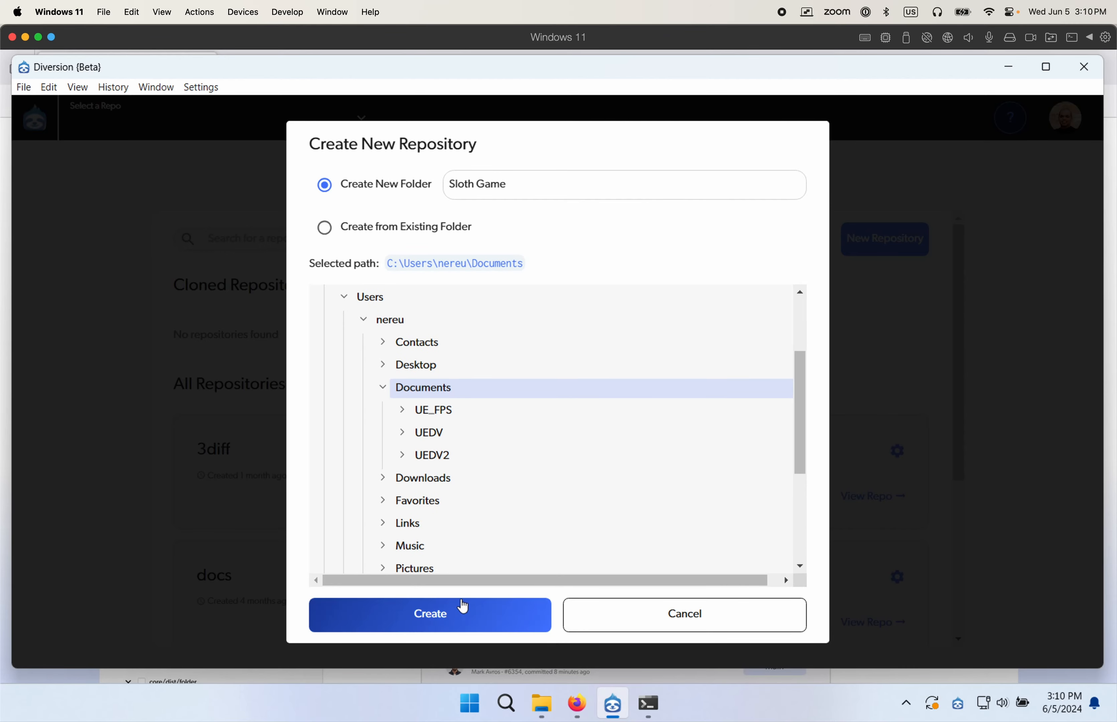
scroll(479, 540, "down", 3)
left_click(461, 626)
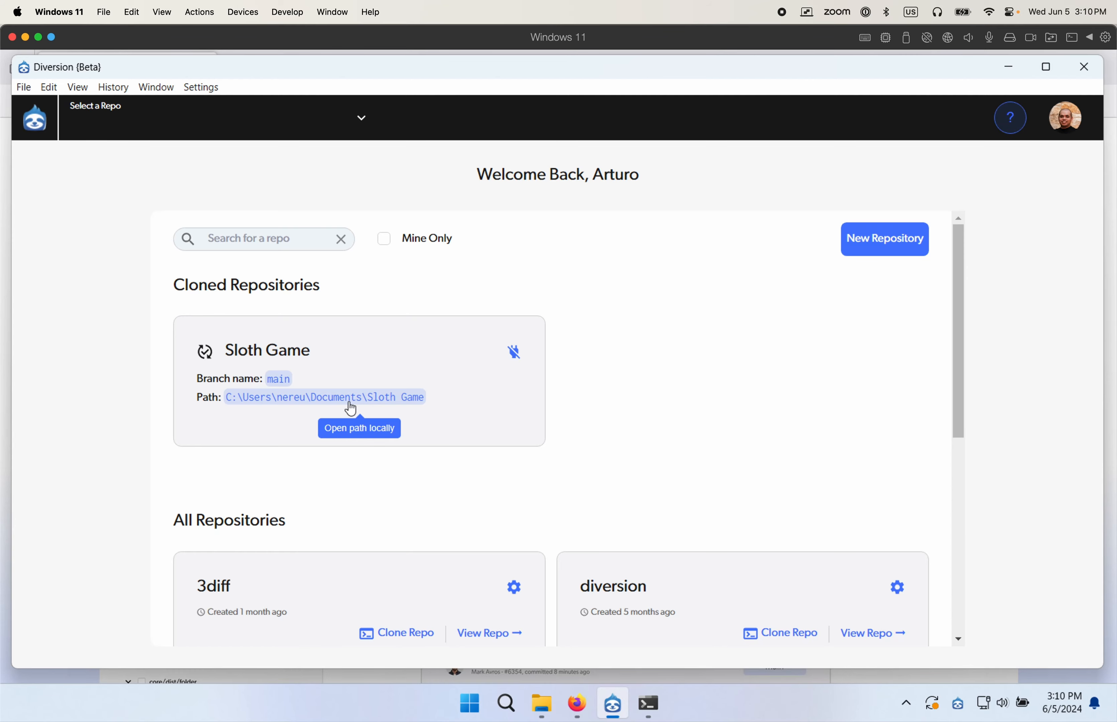
- Open the Sloth Game workspace, view its .dvignore file, and show the workspaces and branches list
left_click(271, 352)
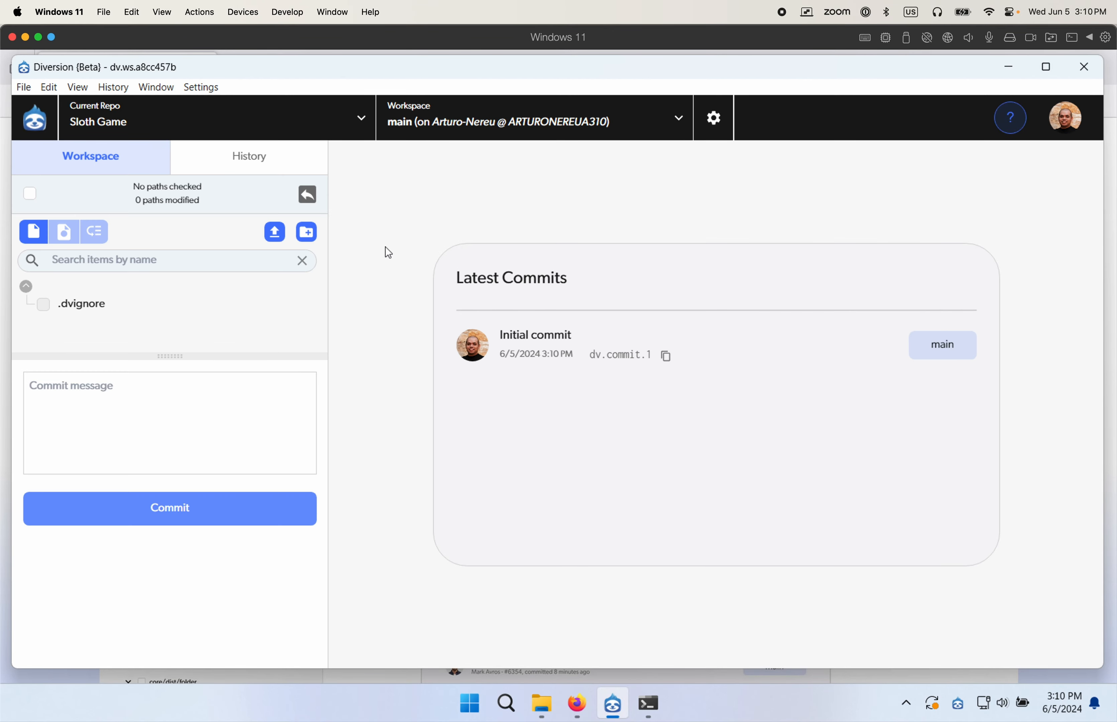
left_click(108, 302)
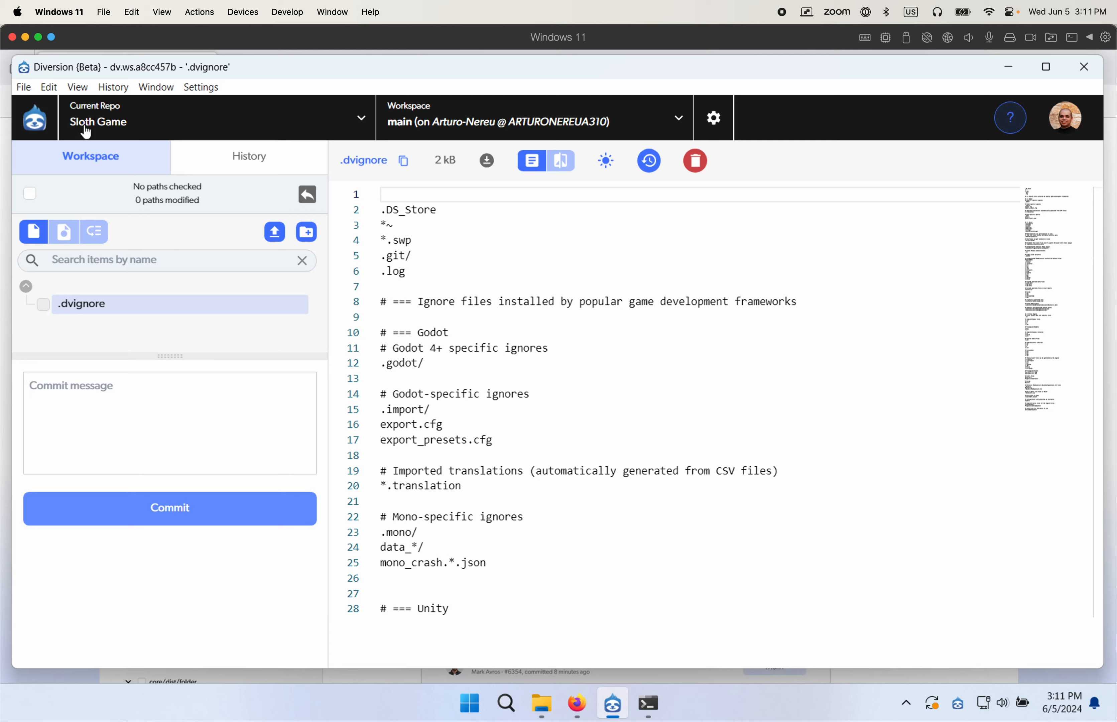
left_click(425, 114)
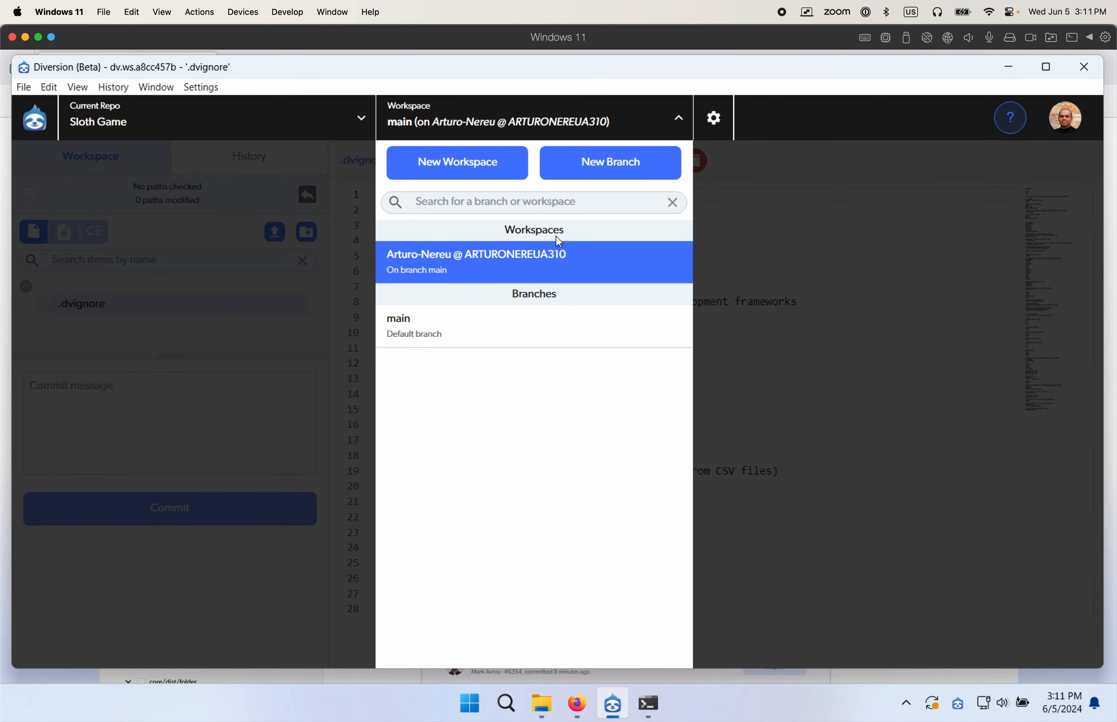
mouse_move(445, 259)
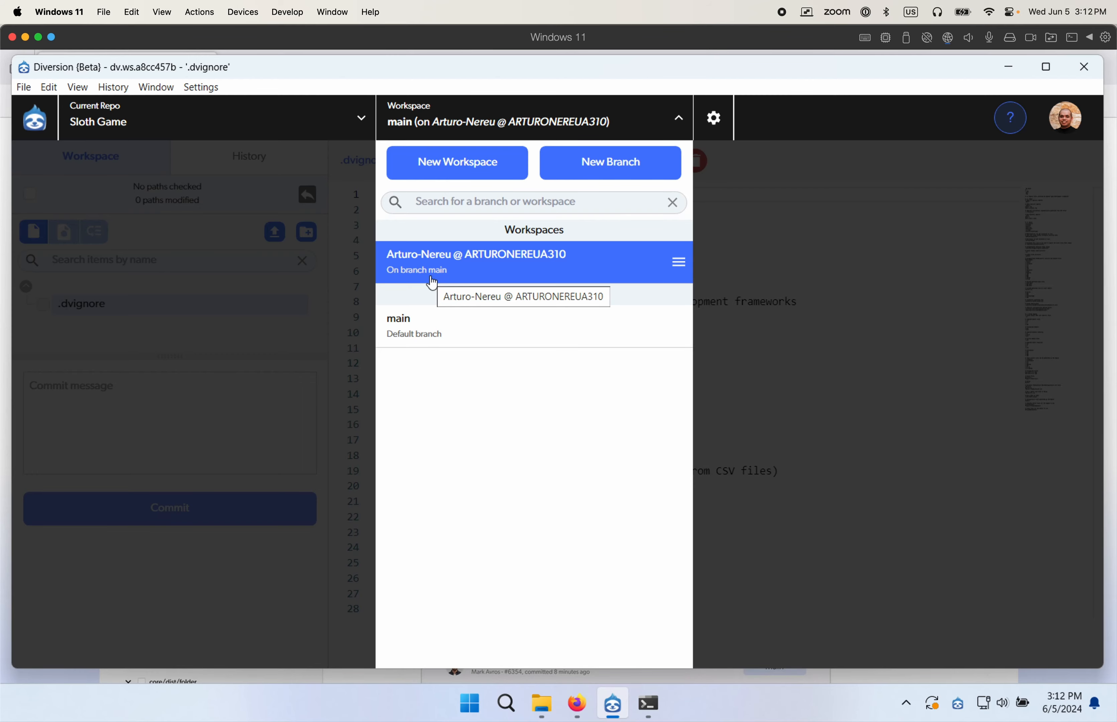
left_click(808, 286)
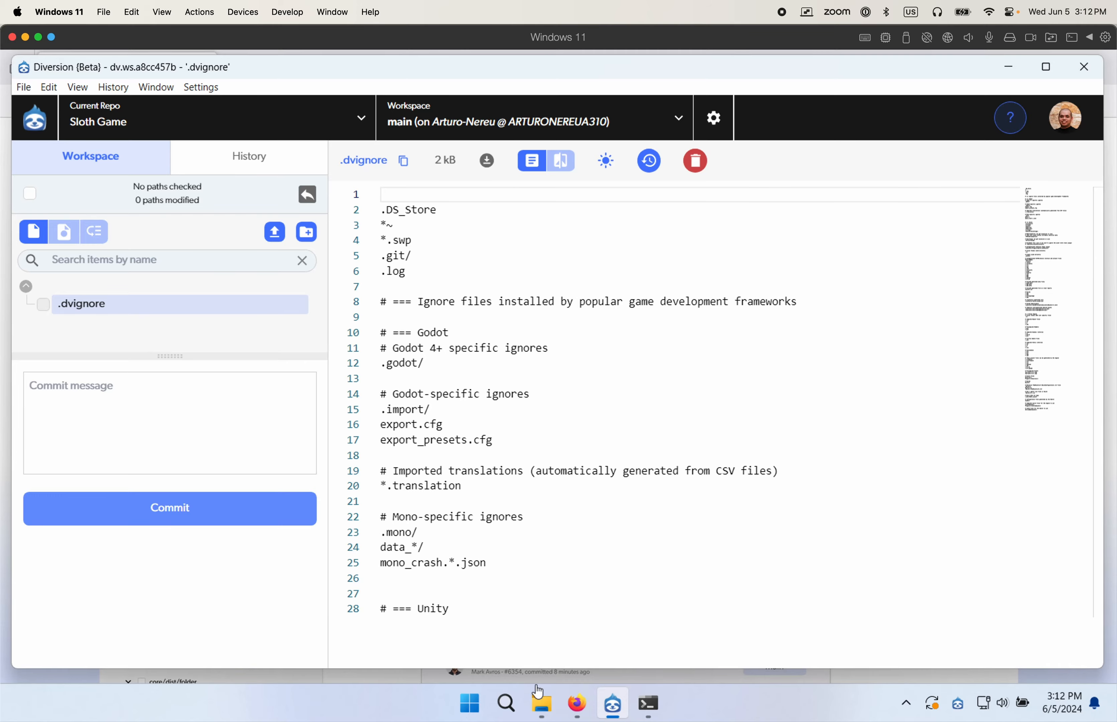
- Drag the UE_FPS folder from the Desktop in File Explorer onto the Sloth Game workspace
left_click(542, 702)
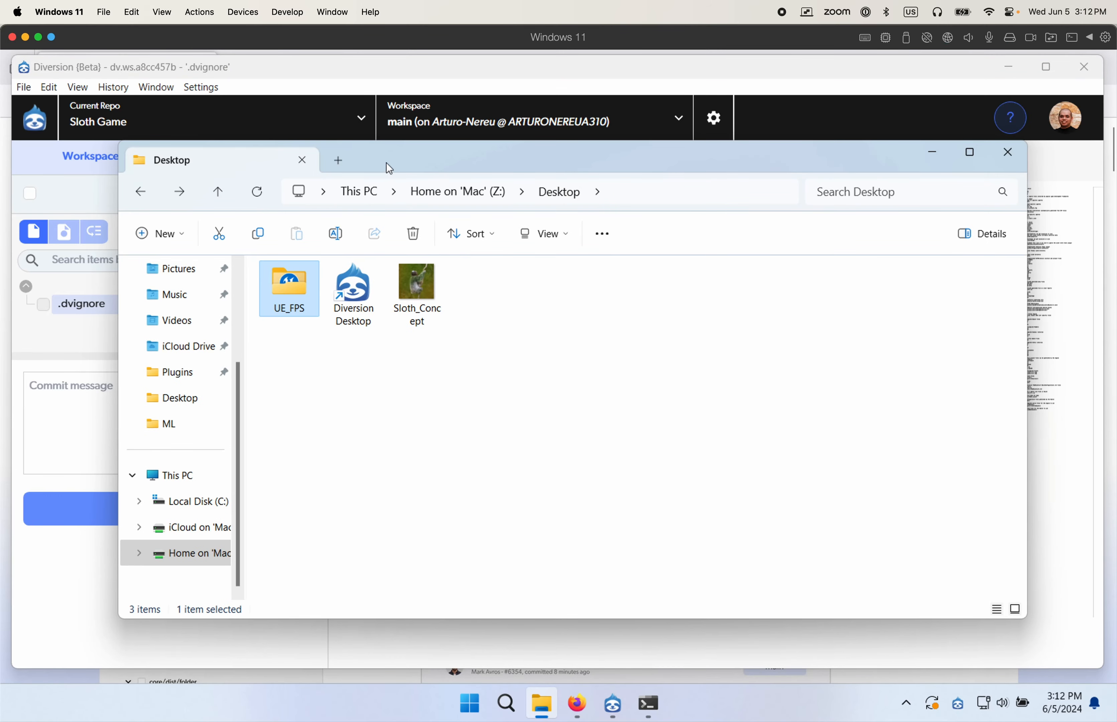
left_click_drag(385, 162, 490, 149)
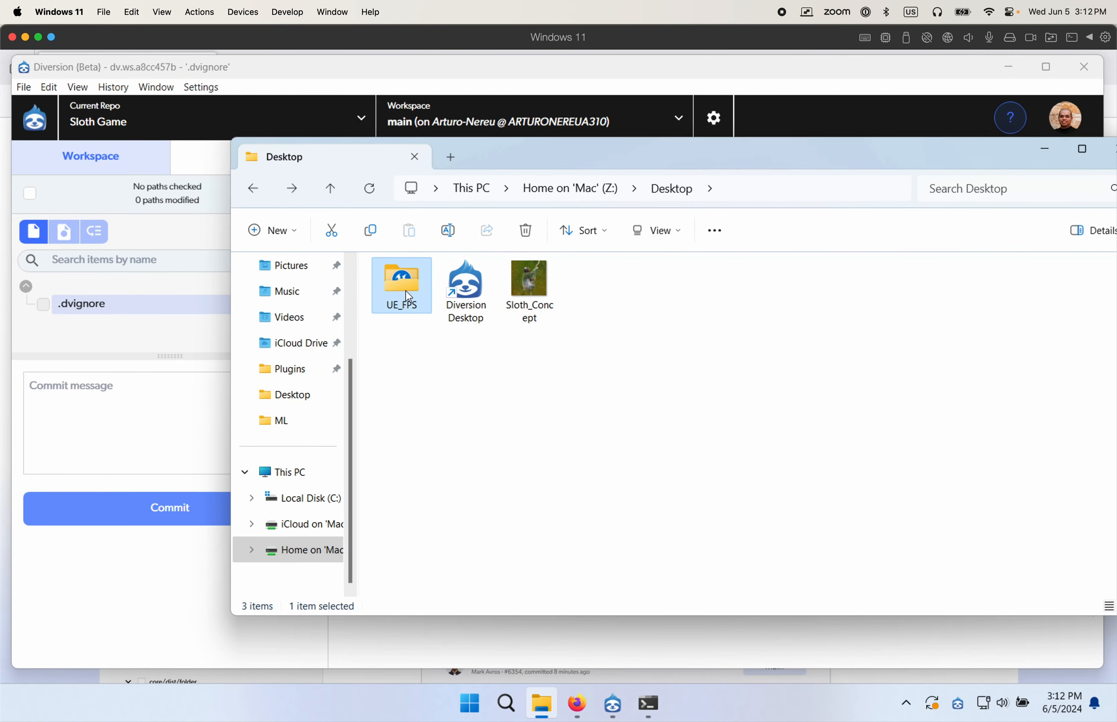
left_click_drag(406, 290, 111, 282)
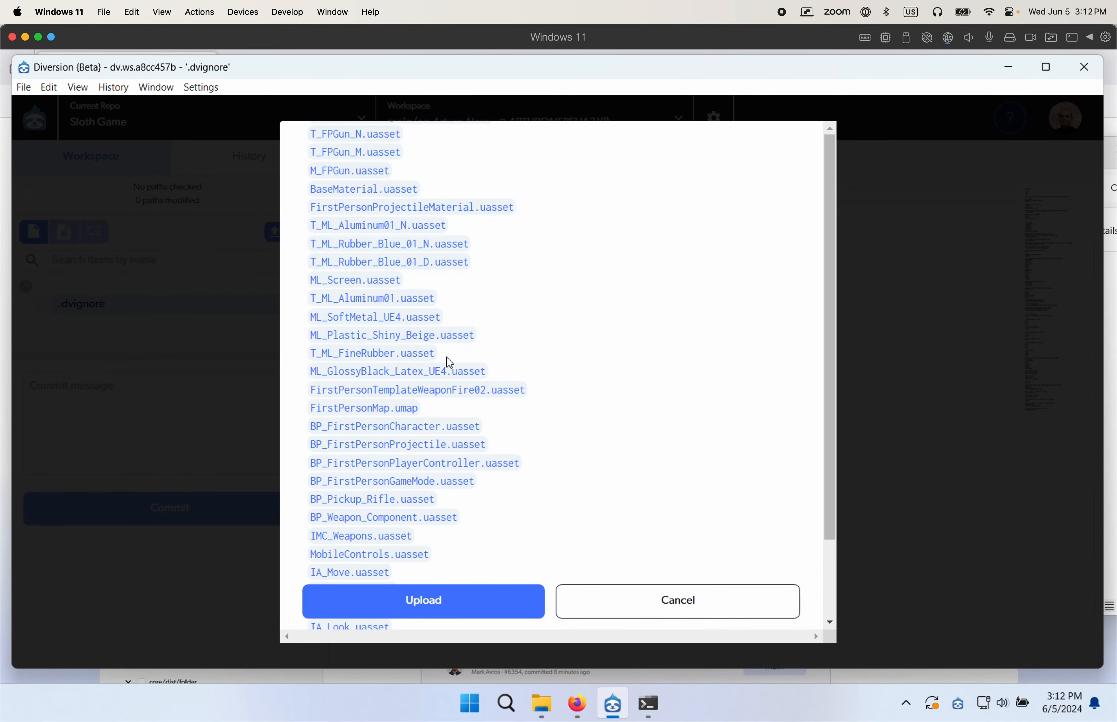
- Upload the 35 listed UE_FPS files into the Sloth Game workspace
left_click(439, 599)
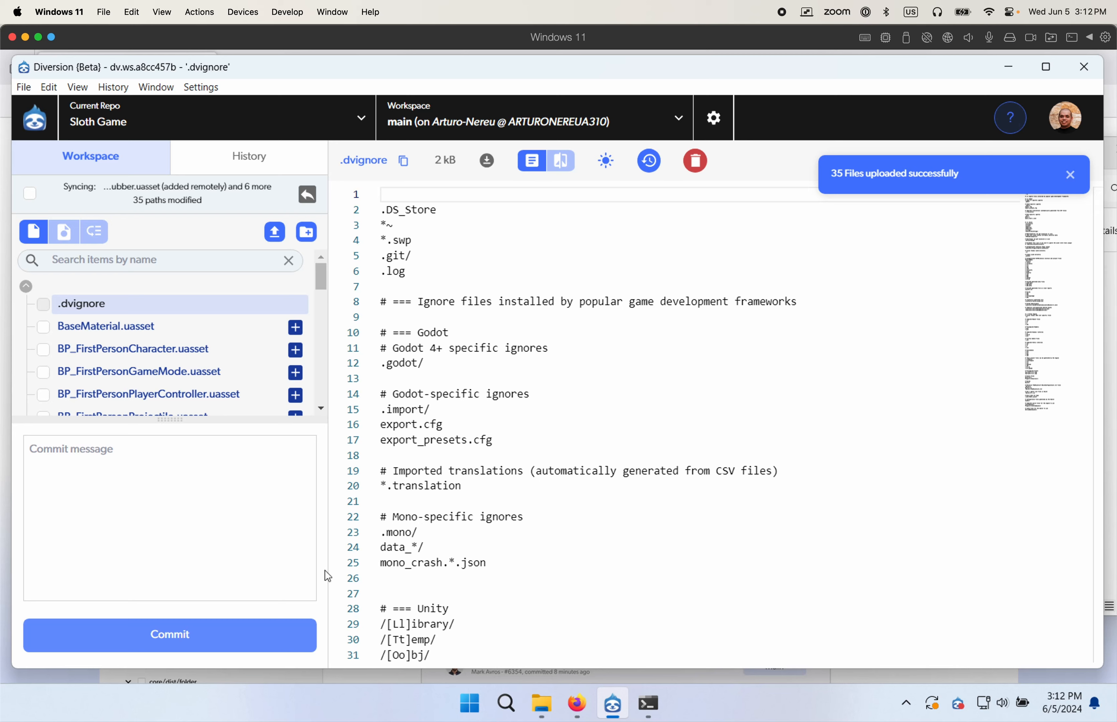
scroll(202, 370, "down", 1)
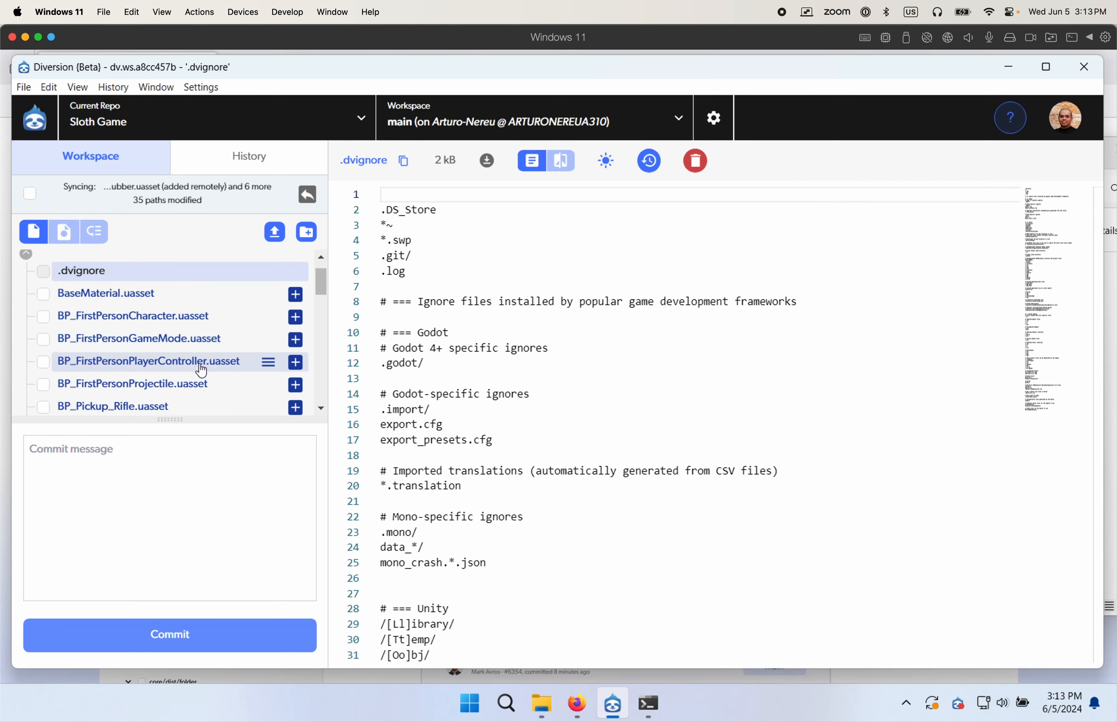
scroll(202, 370, "up", 1)
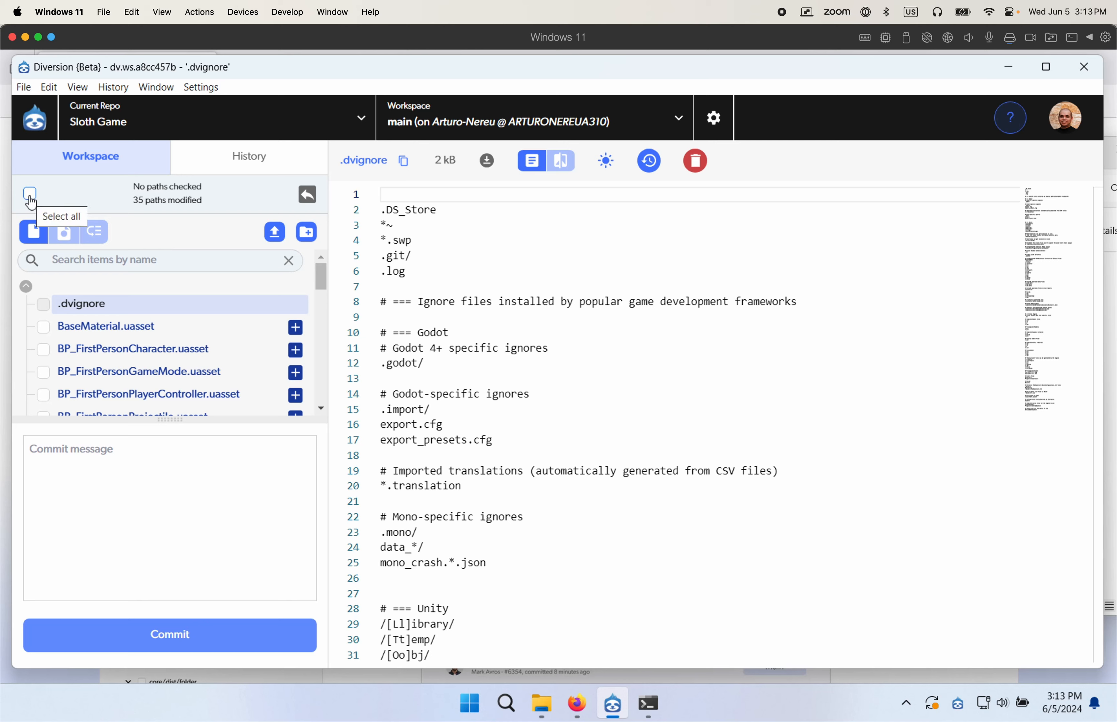
- Commit all 35 modified paths as 'Added Unreal project', check the history, then return to the workspace
left_click(31, 203)
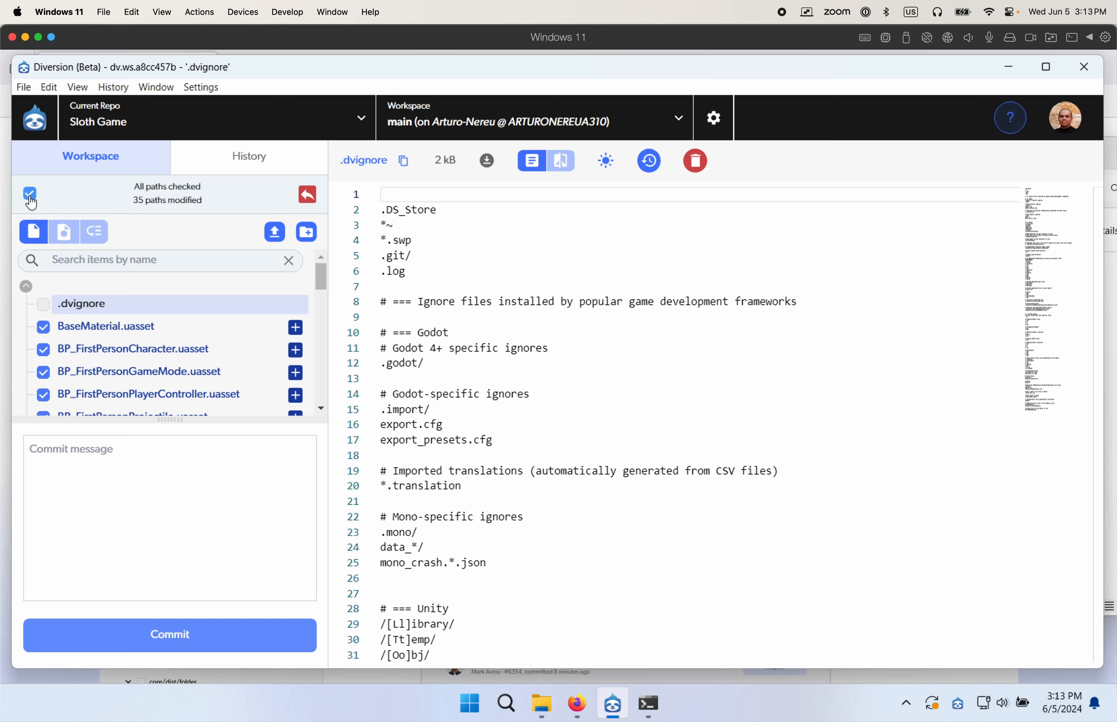
scroll(108, 368, "down", 10)
scroll(108, 368, "down", 3)
scroll(104, 361, "up", 15)
left_click(124, 508)
type("Added Unr")
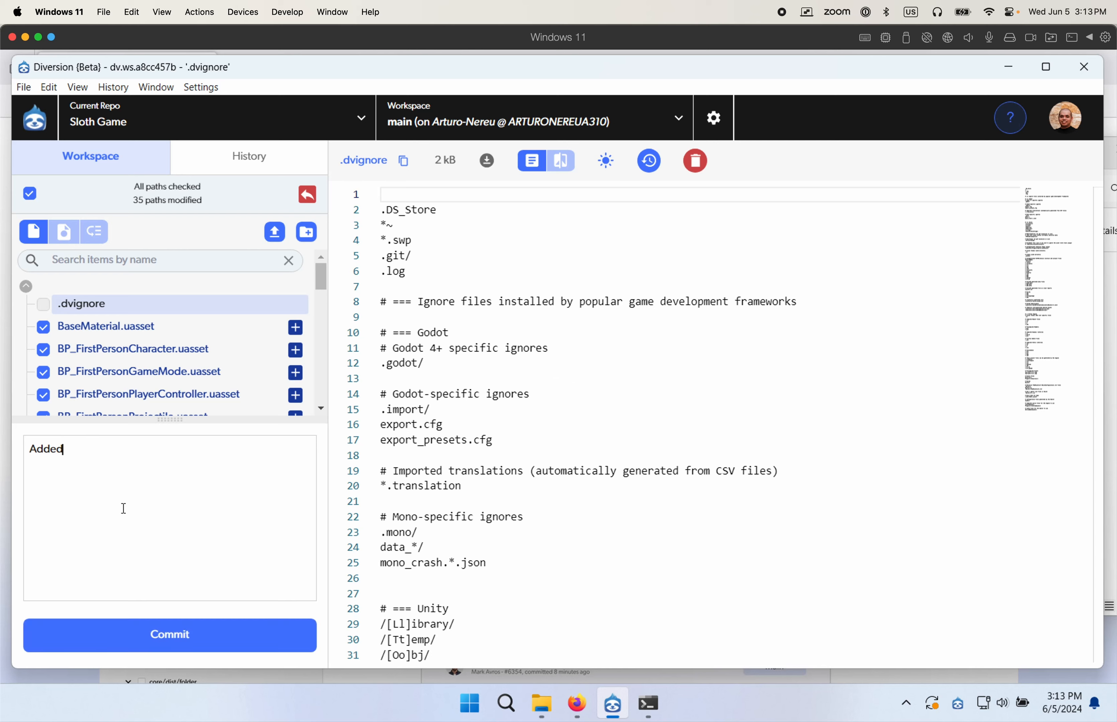
type("eal project")
left_click(190, 639)
left_click(518, 466)
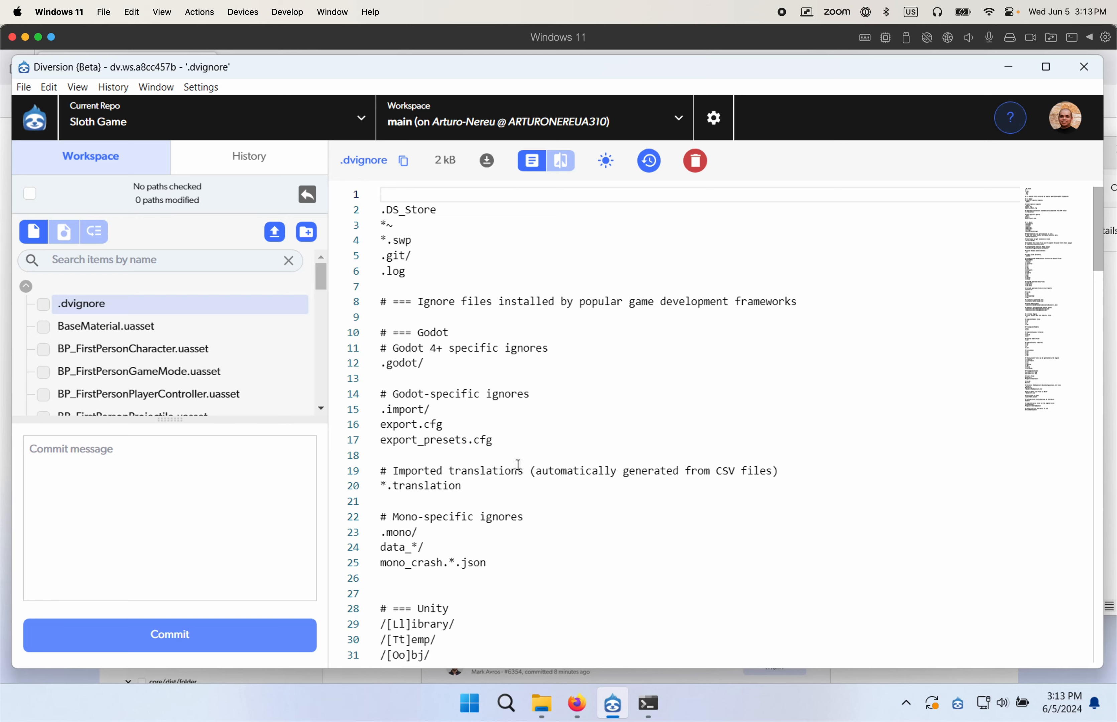
left_click(274, 148)
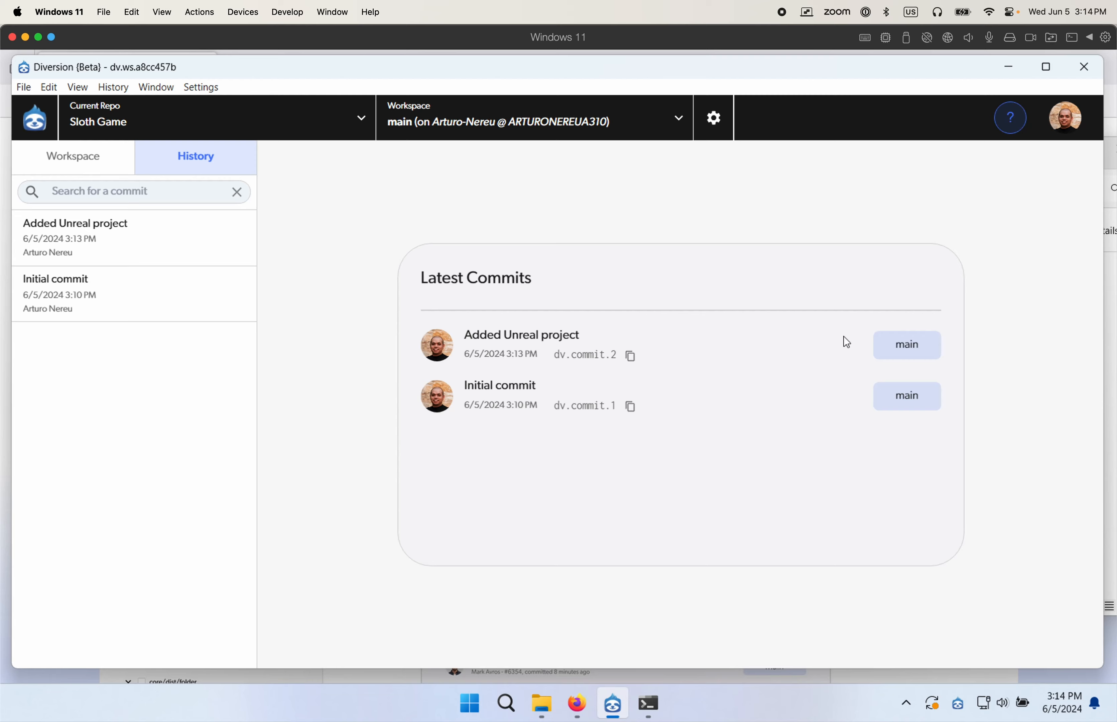
left_click(87, 162)
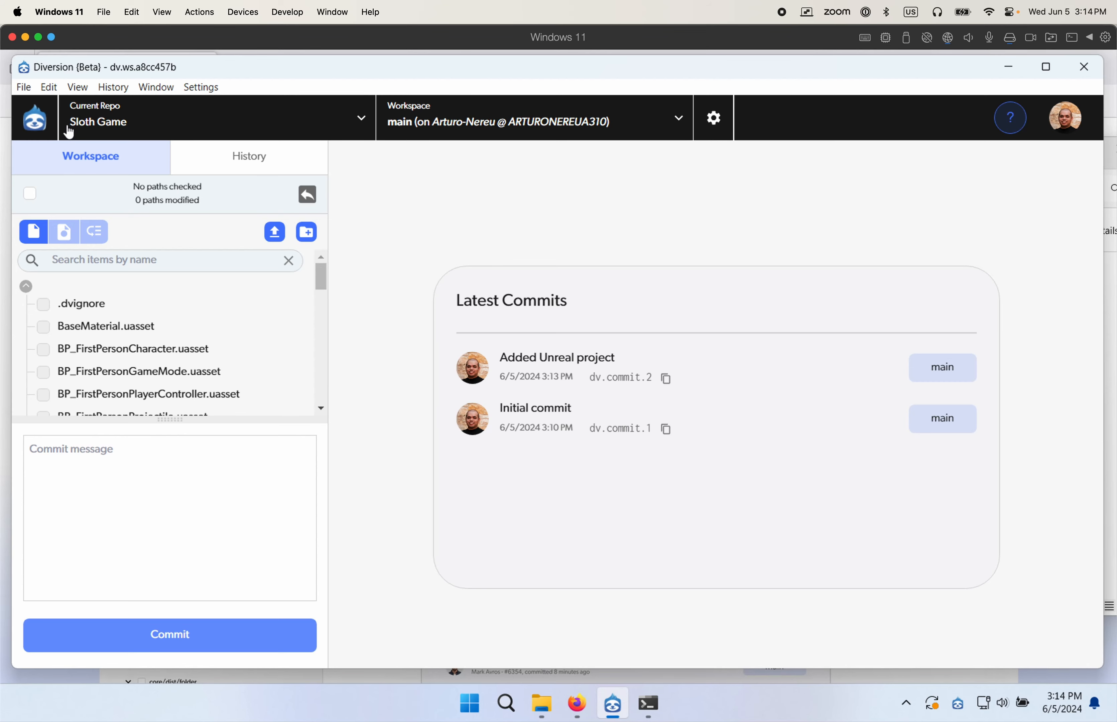
- From the Home page's All Repositories list, open Sloth Game's repository settings
left_click(43, 124)
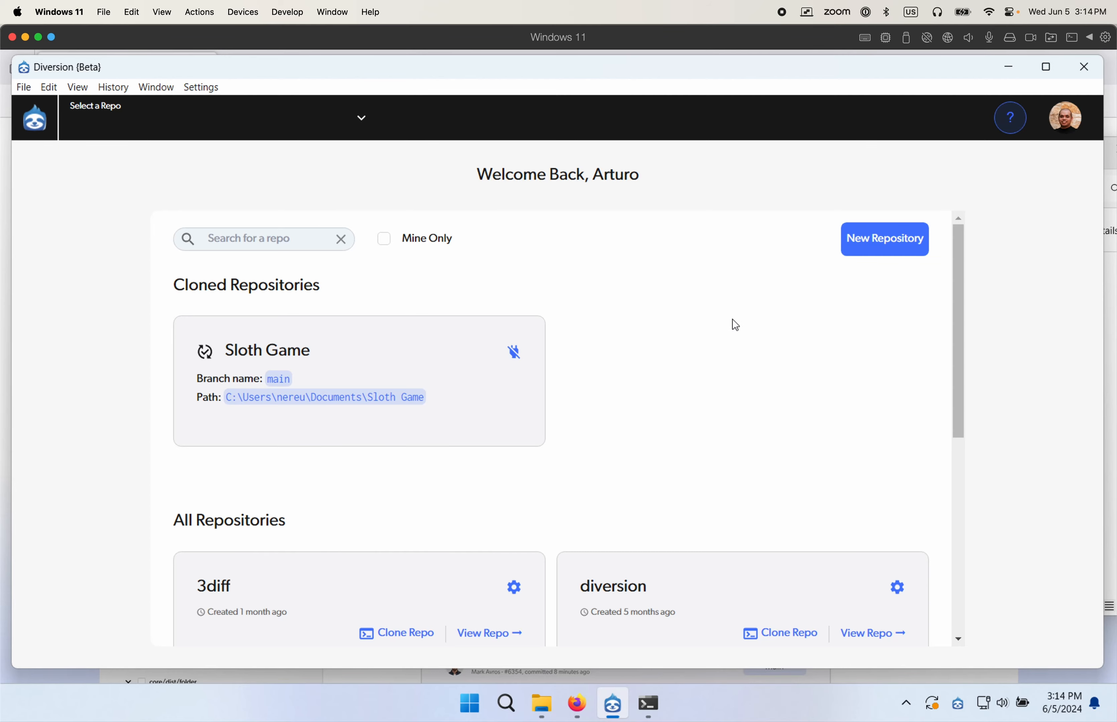
scroll(732, 324, "down", 5)
scroll(732, 324, "down", 5)
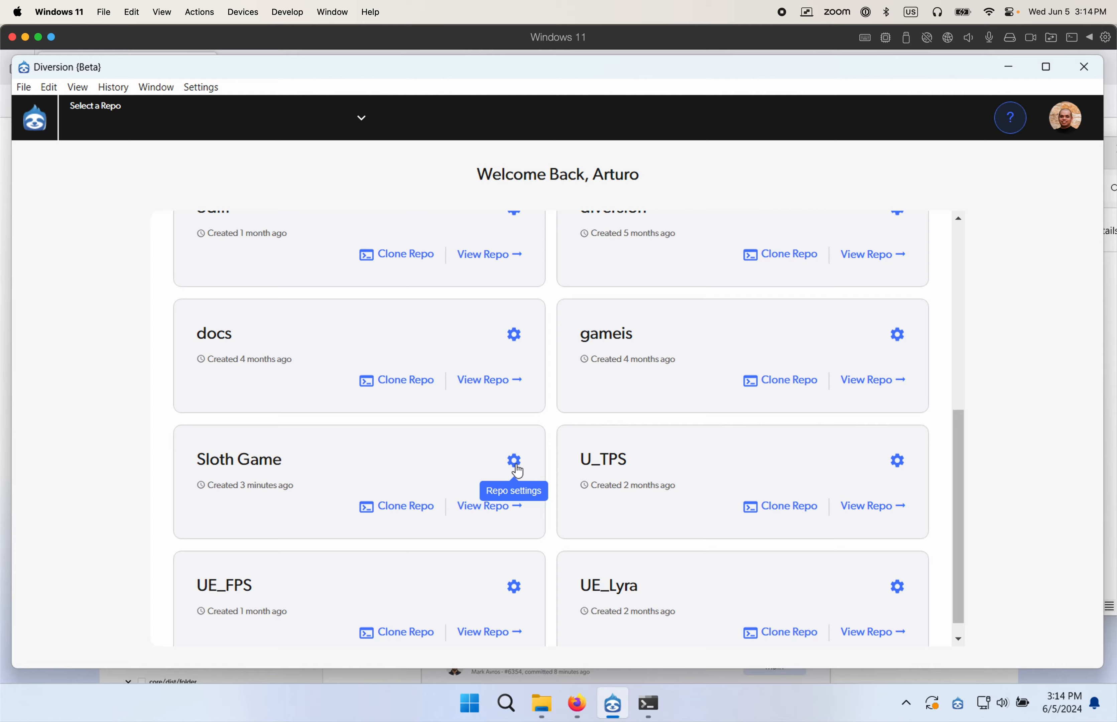
left_click(515, 461)
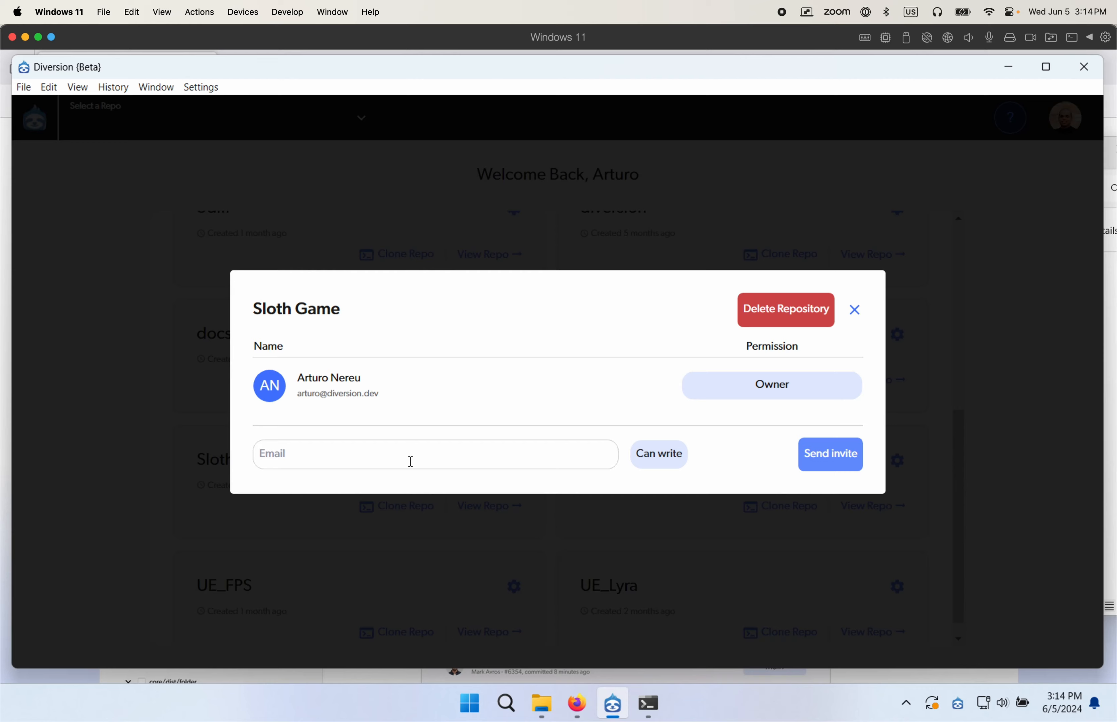
- Invite the collaborator's e-mail to Sloth Game with Can write access, then switch to the Mac desktop
left_click(410, 461)
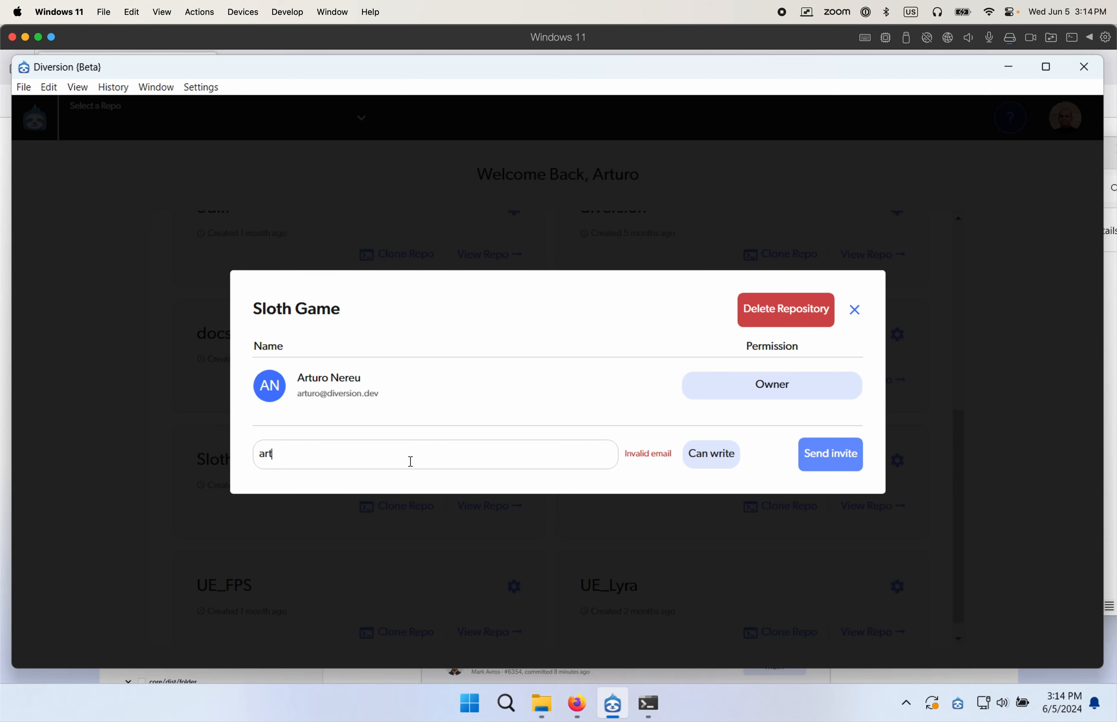
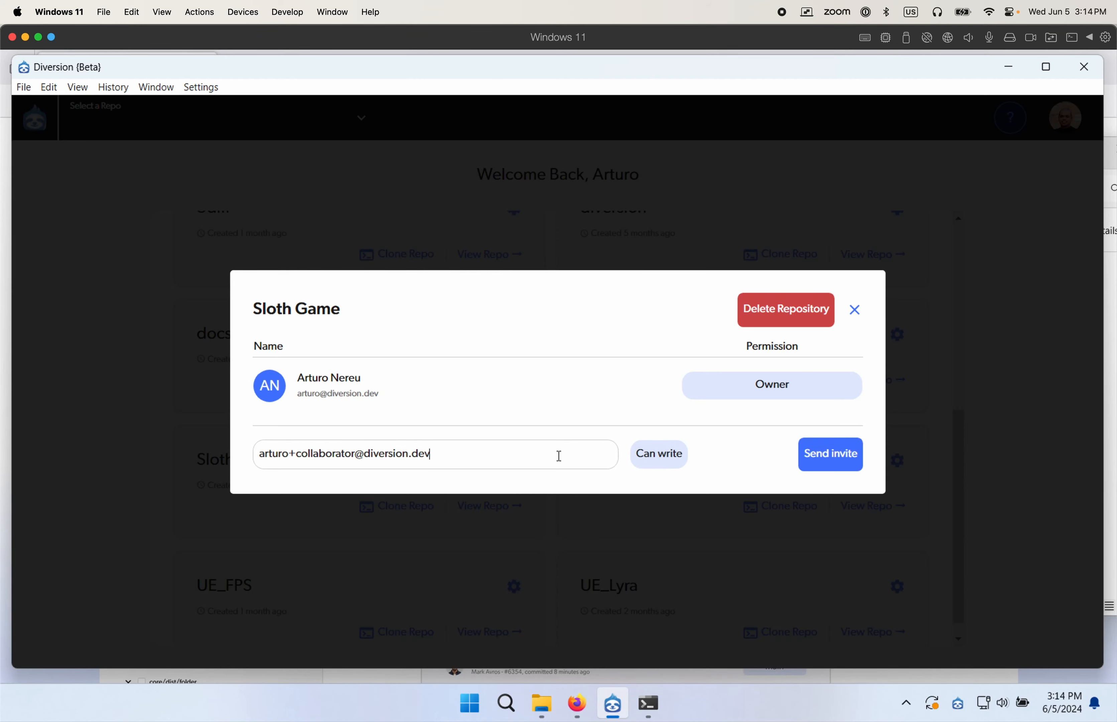
left_click(637, 463)
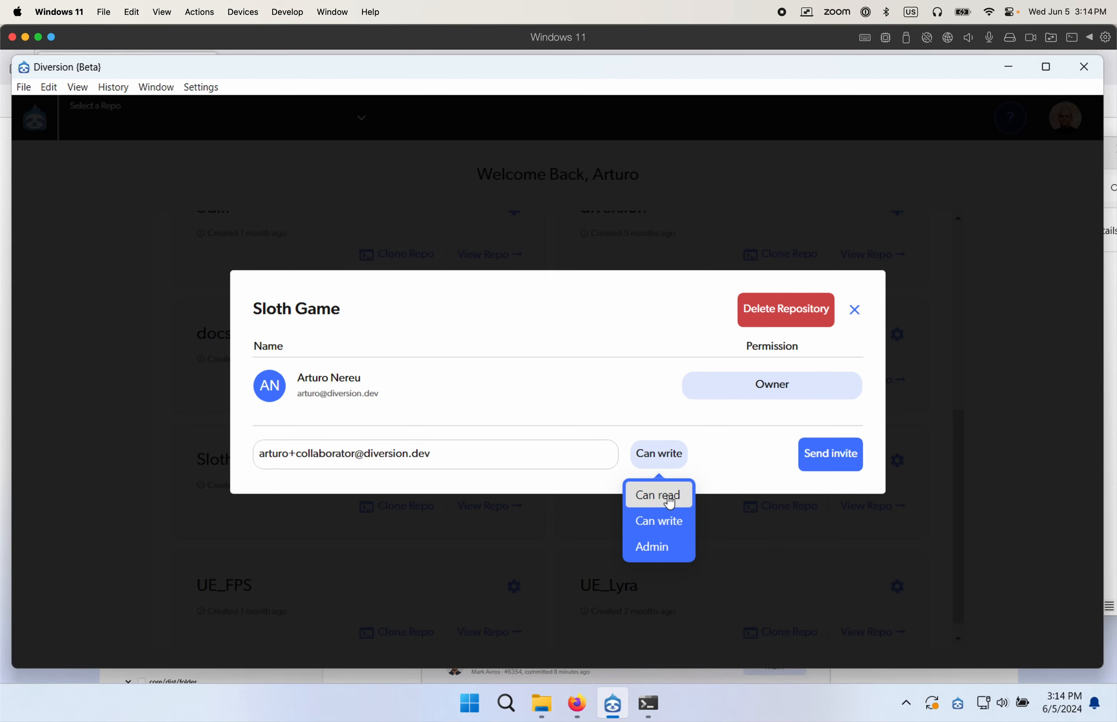
left_click(725, 450)
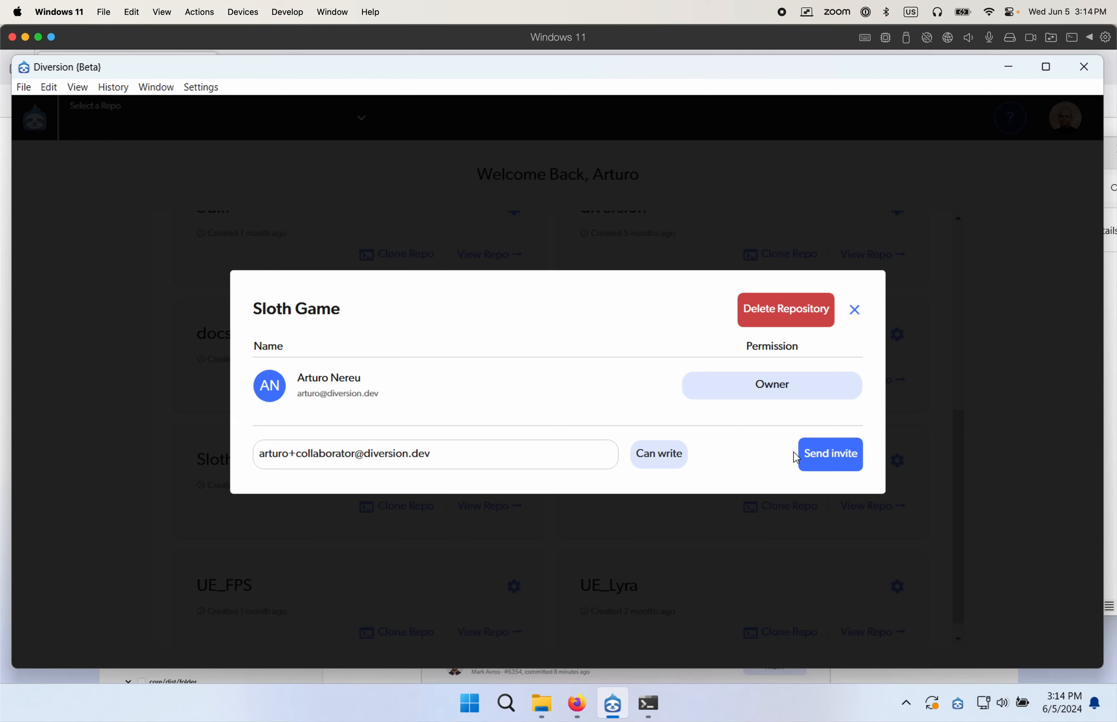
left_click(817, 454)
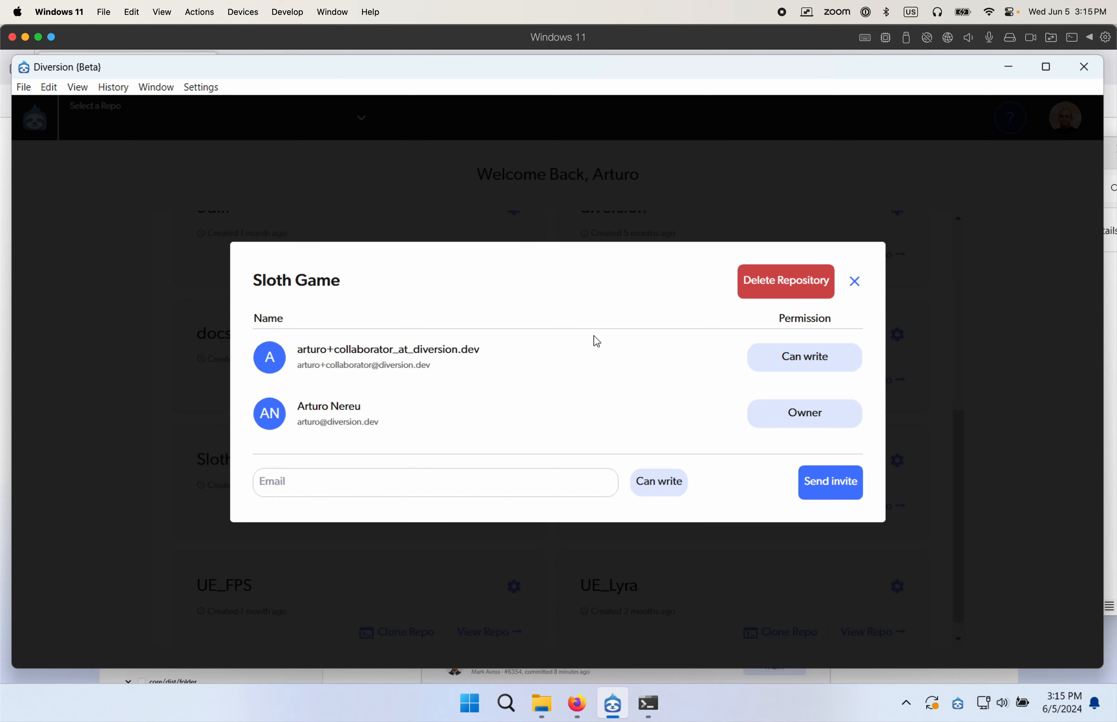
key("ctrl+Left")
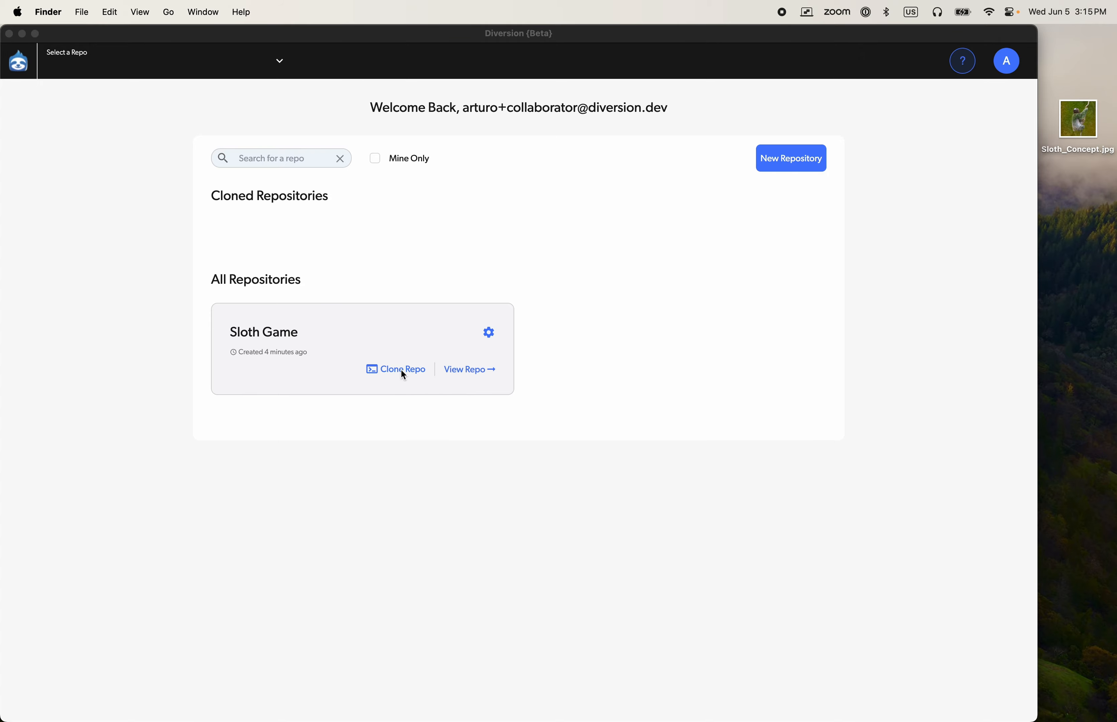
- Clone the Sloth Game repository into the home folder's DiversionRepositories directory
left_click(324, 421)
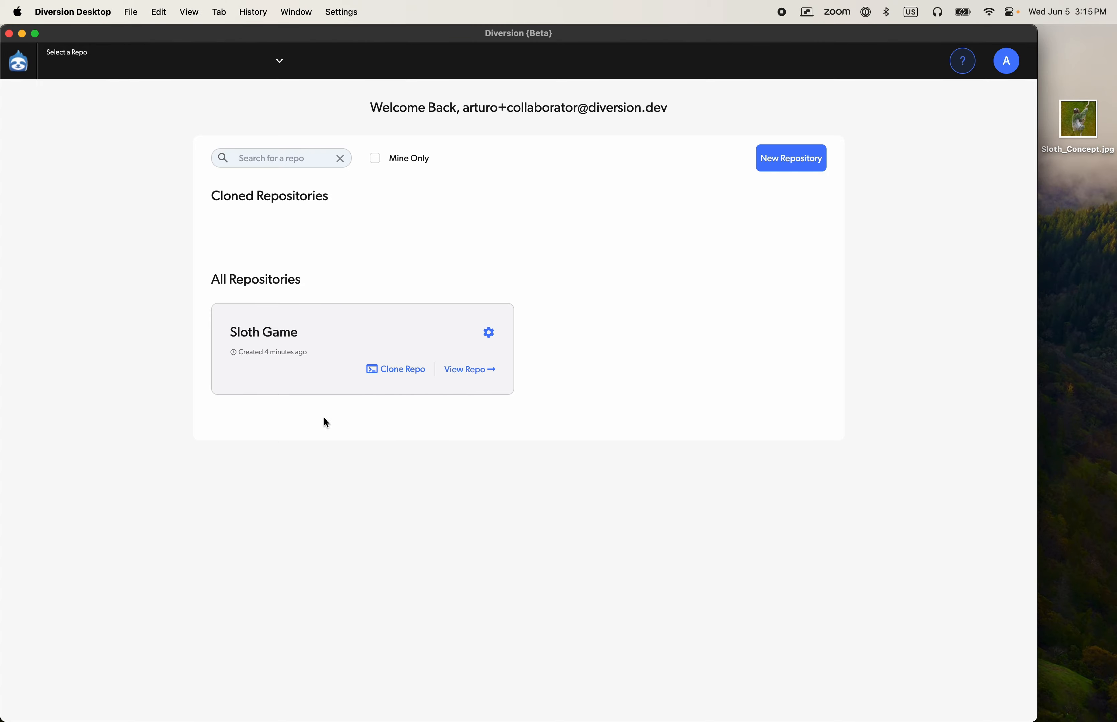
left_click(402, 371)
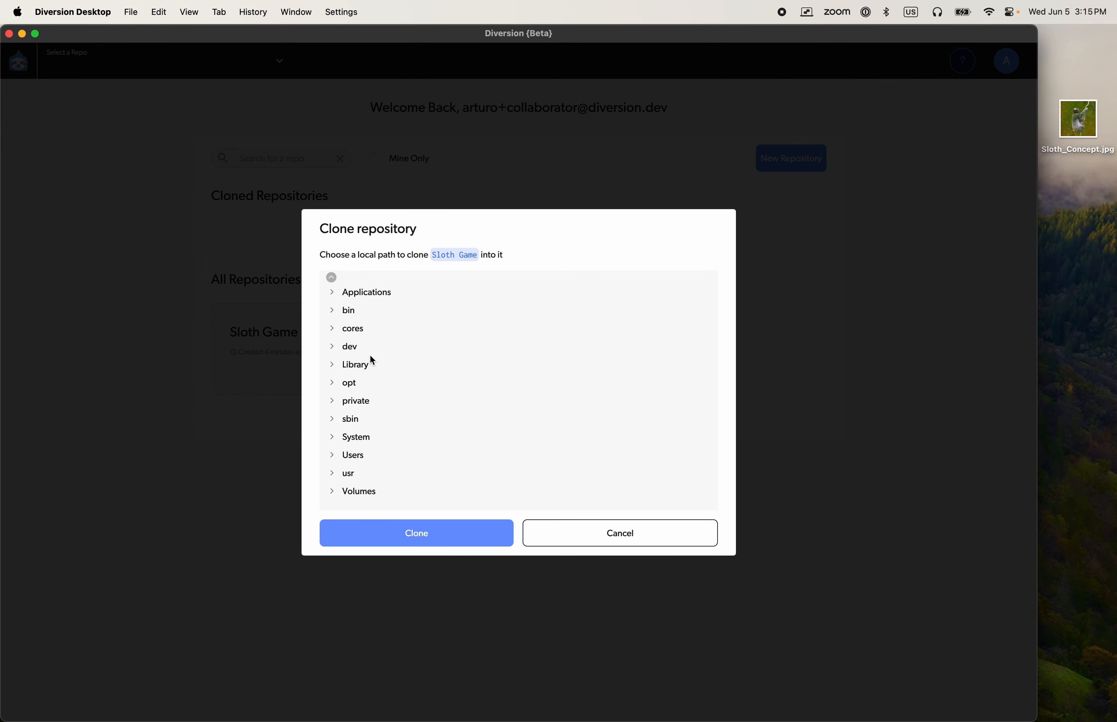
left_click(332, 455)
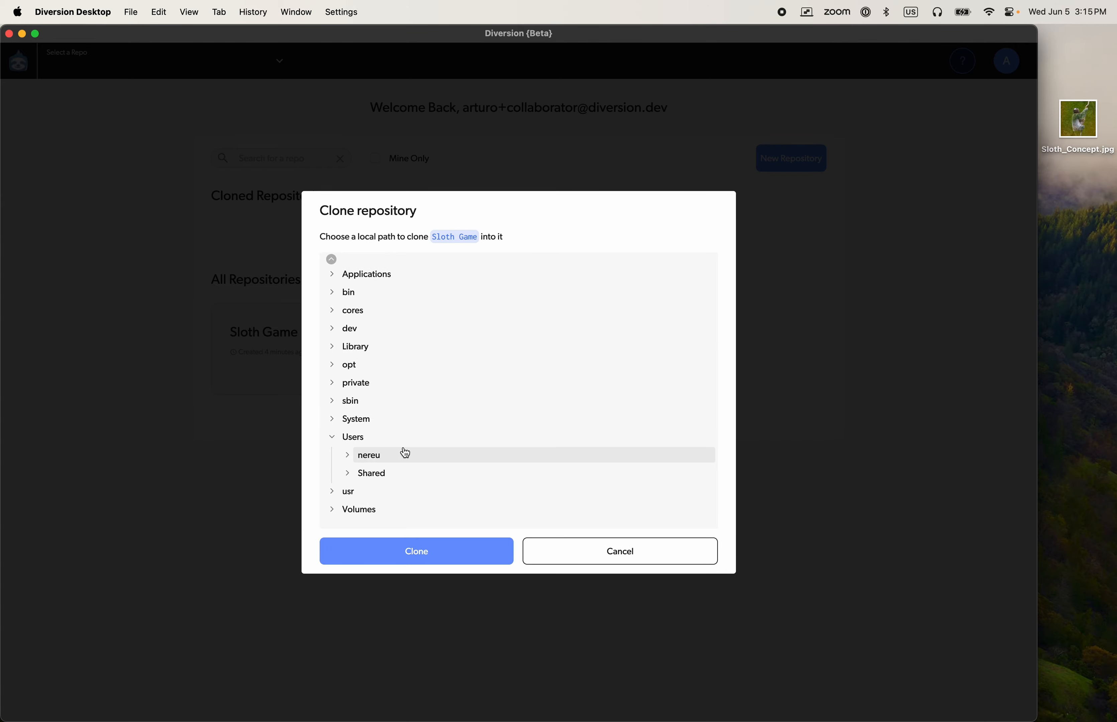
left_click(312, 607)
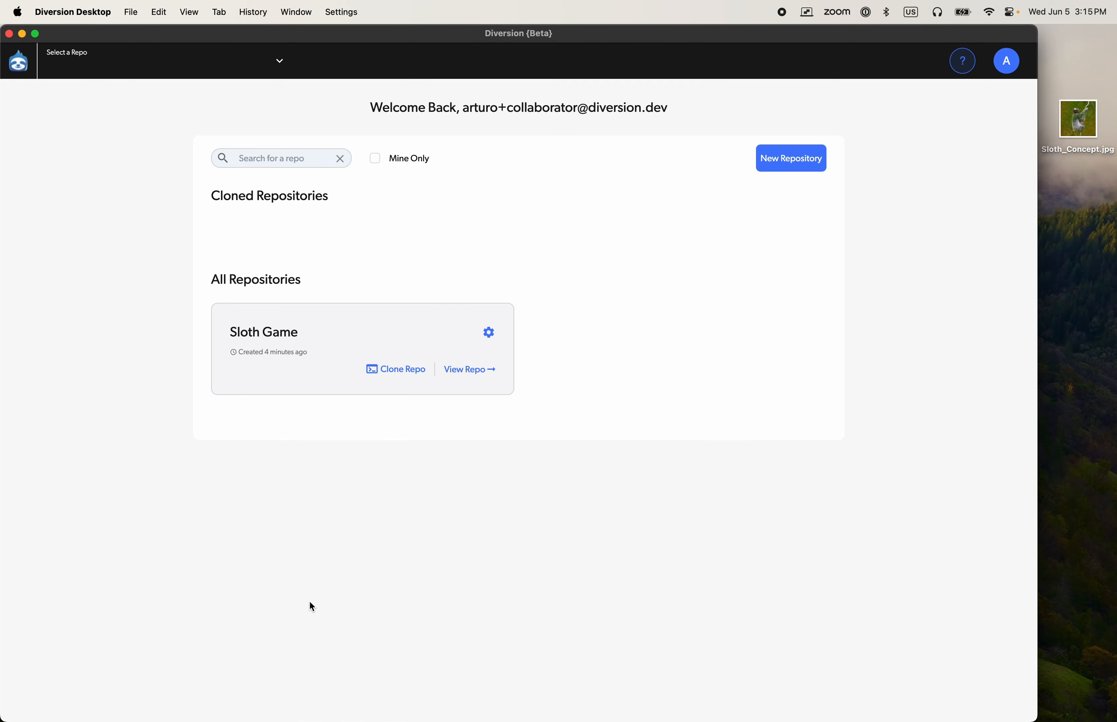
left_click(374, 369)
left_click(353, 457)
scroll(424, 459, "down", 3)
left_click(390, 448)
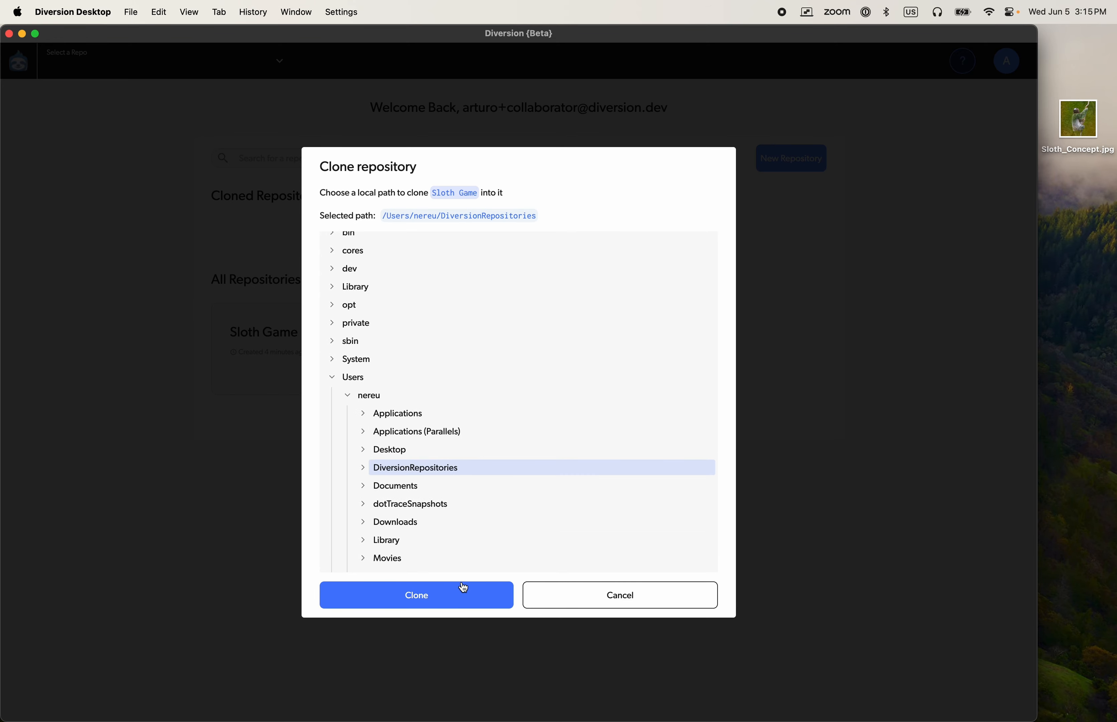
left_click(459, 594)
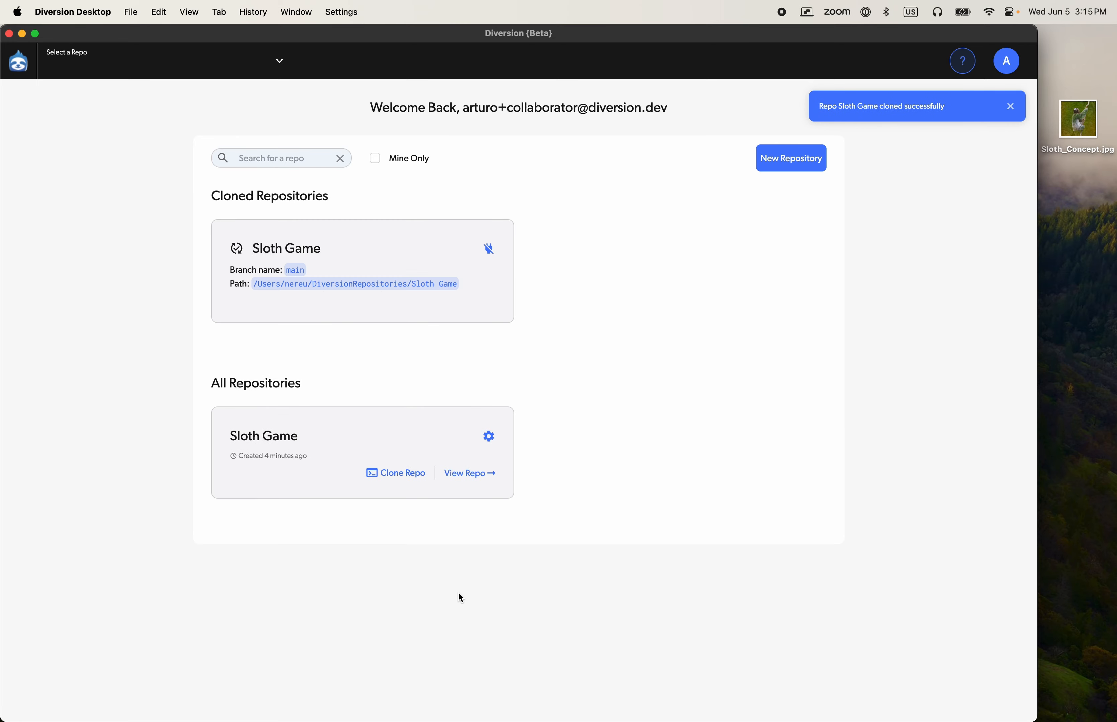
mouse_move(236, 251)
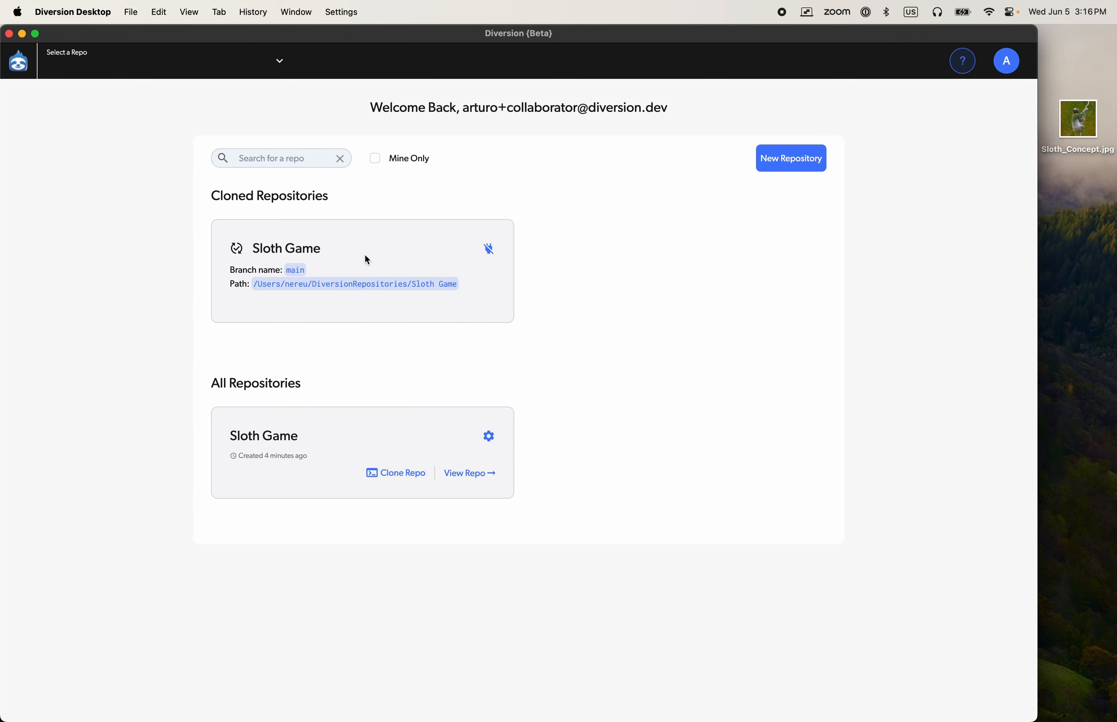
- Open the cloned Sloth Game repo on main and show its workspaces and branches list
left_click(309, 257)
left_click(89, 67)
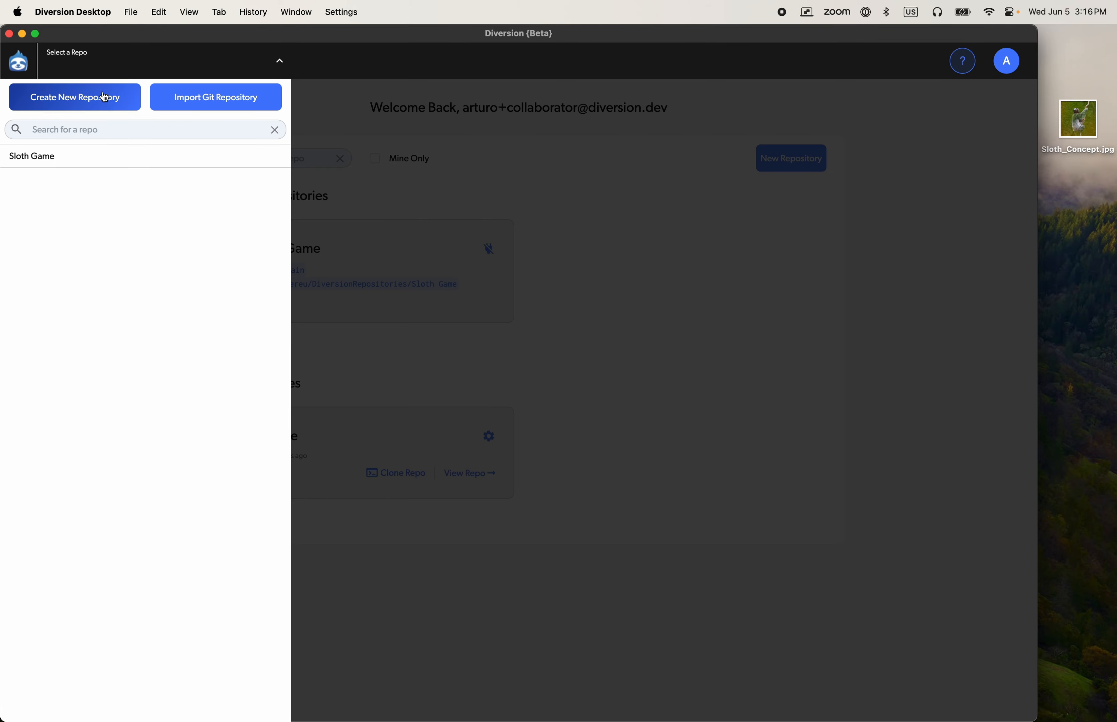
left_click(97, 159)
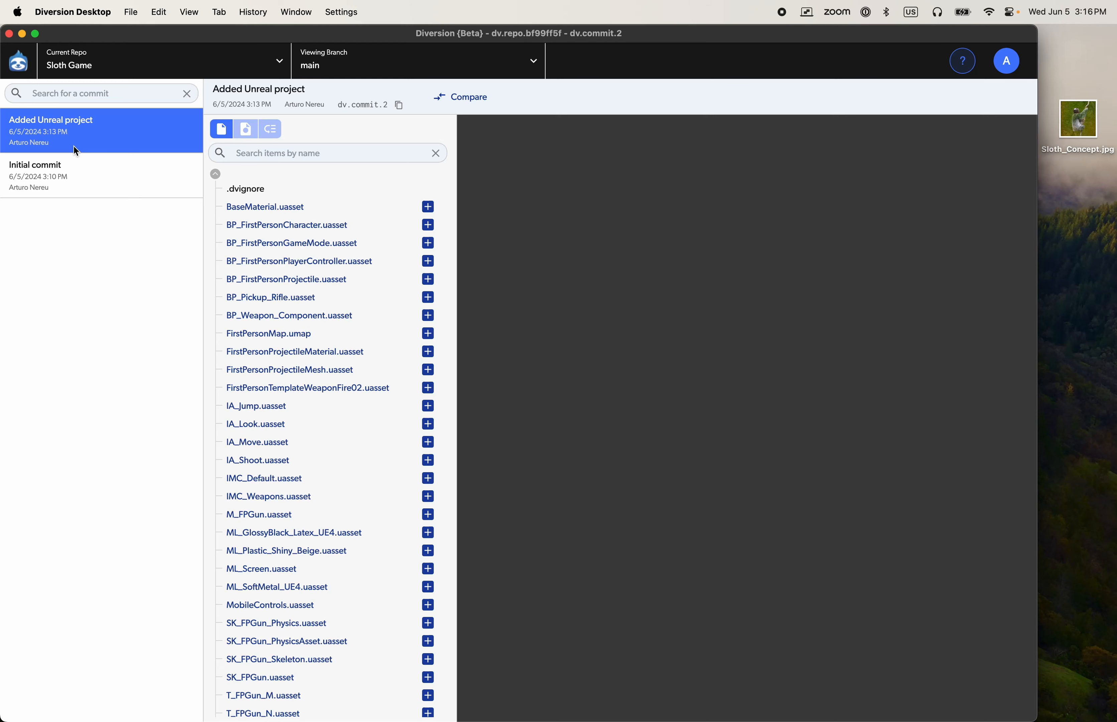
left_click(369, 67)
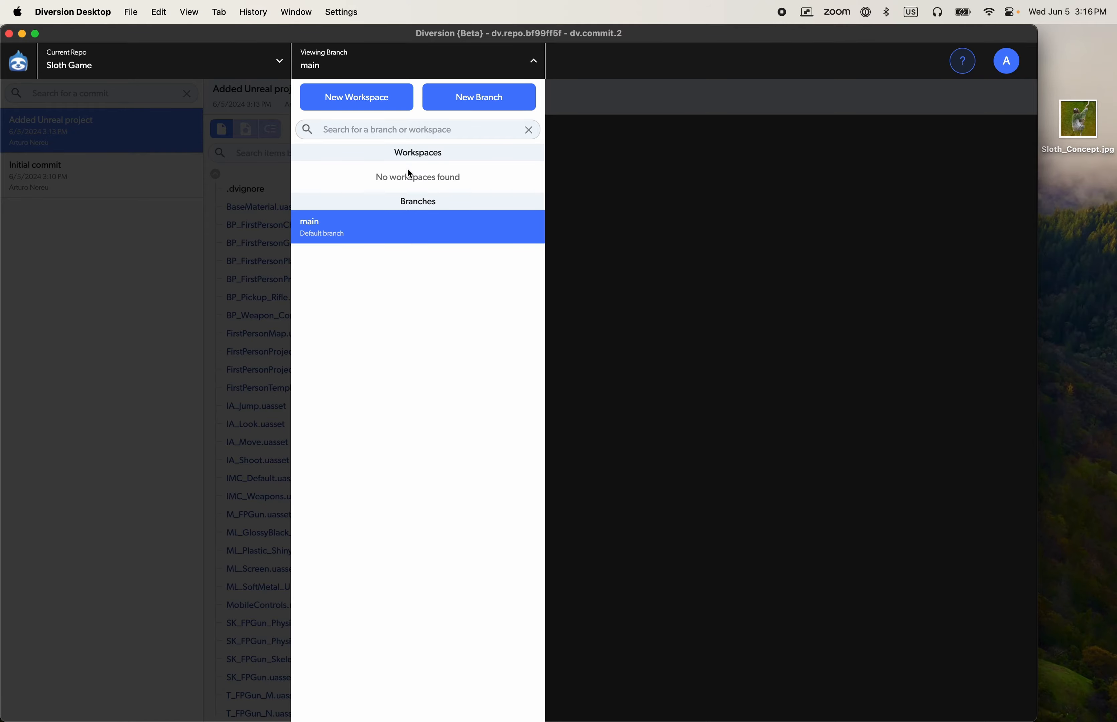
- Create a new workspace on Sloth Game's main branch, named after the collaborator
left_click(380, 107)
left_click(460, 376)
type("a")
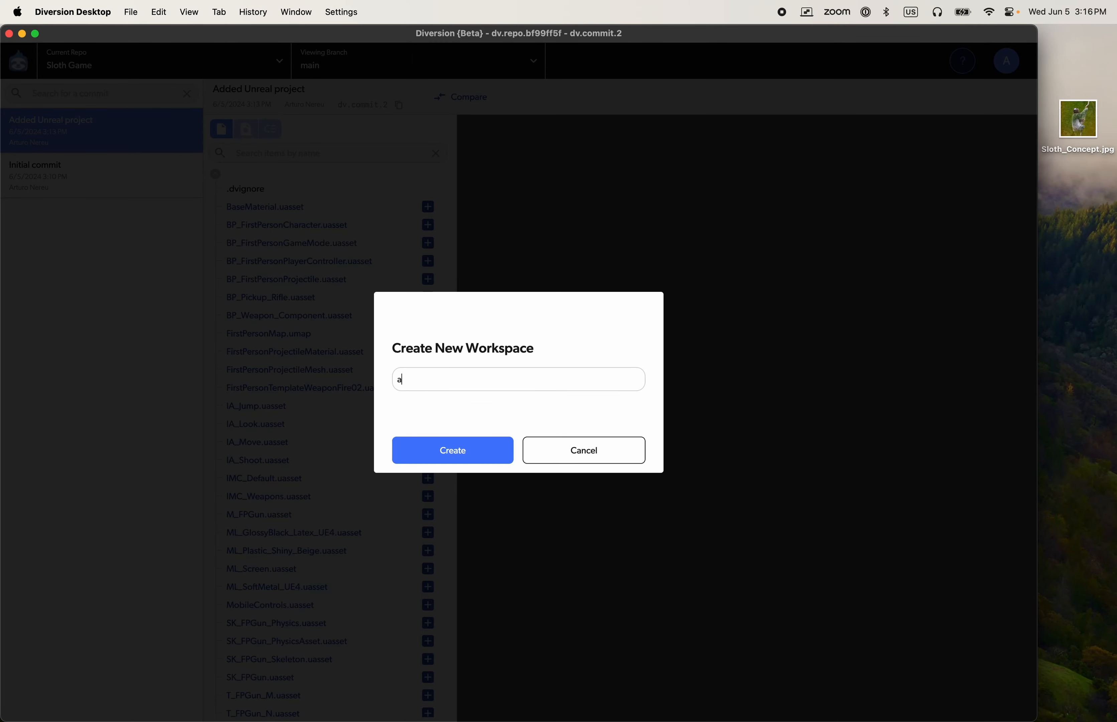
type("rturo ws")
left_click(488, 457)
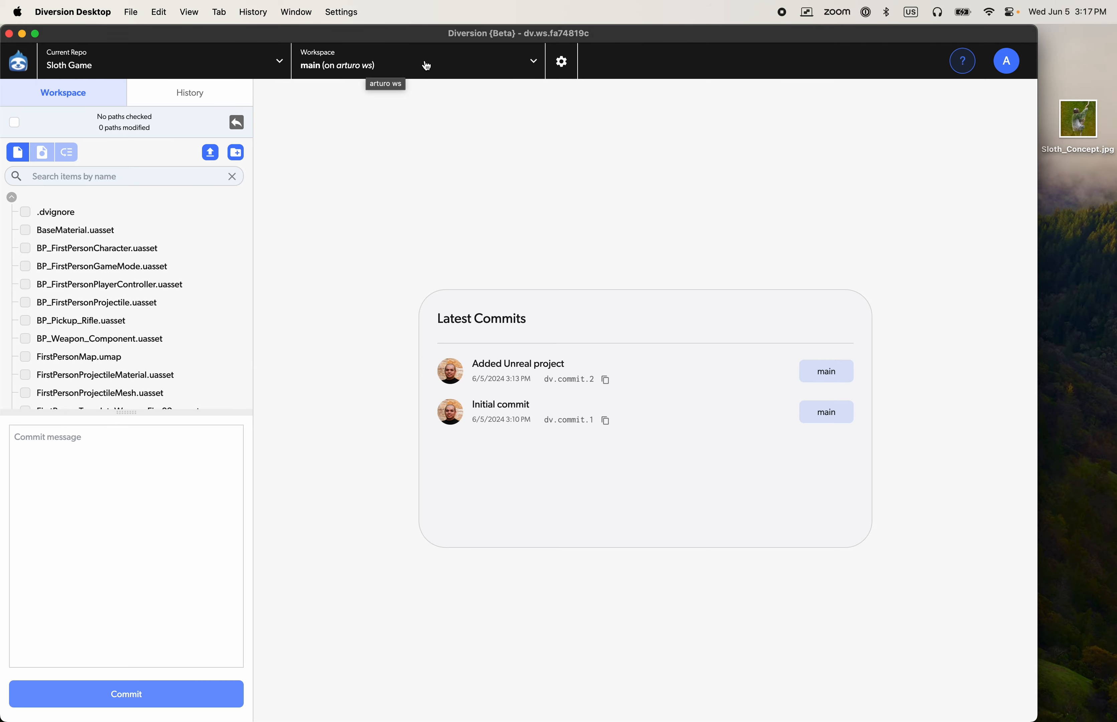
- Create a concept-art branch from main's 'Added Unreal project' commit and return to the workspace
left_click(345, 61)
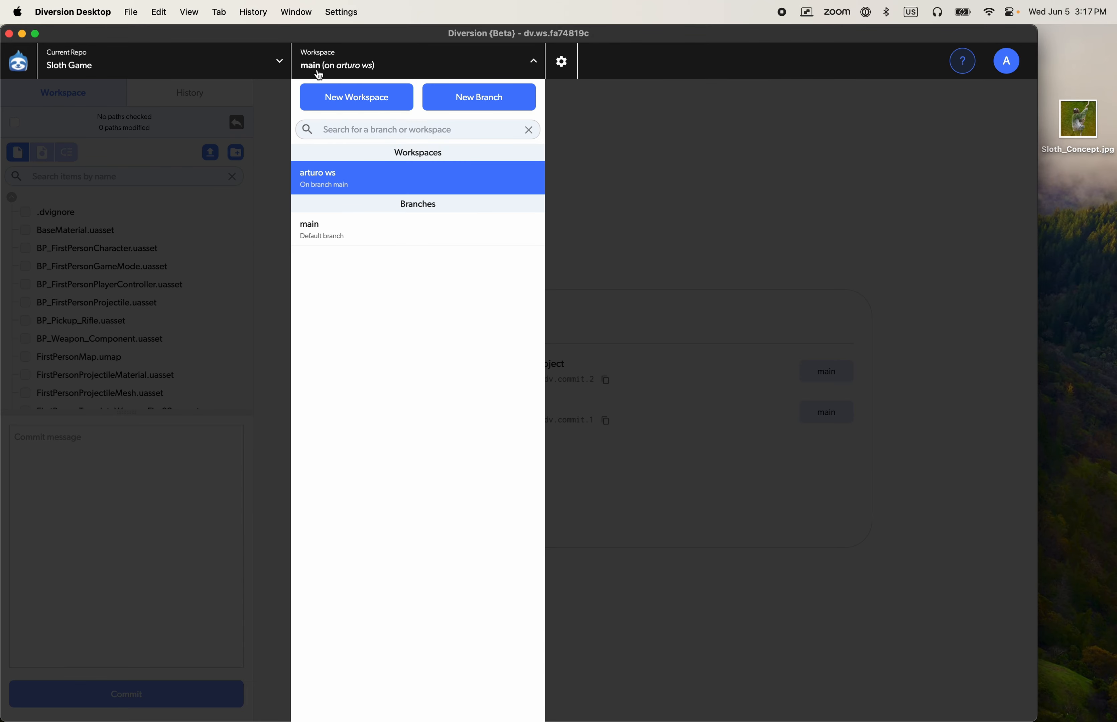
left_click(491, 101)
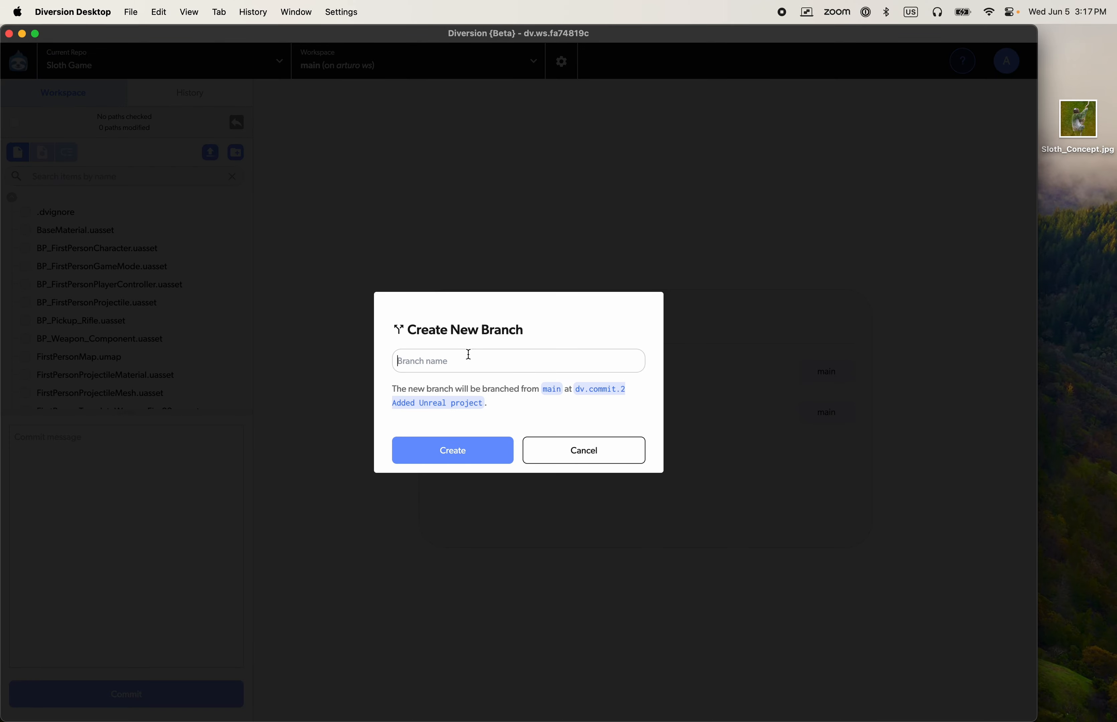
type("concet")
key("BackSpace")
type("pt-art")
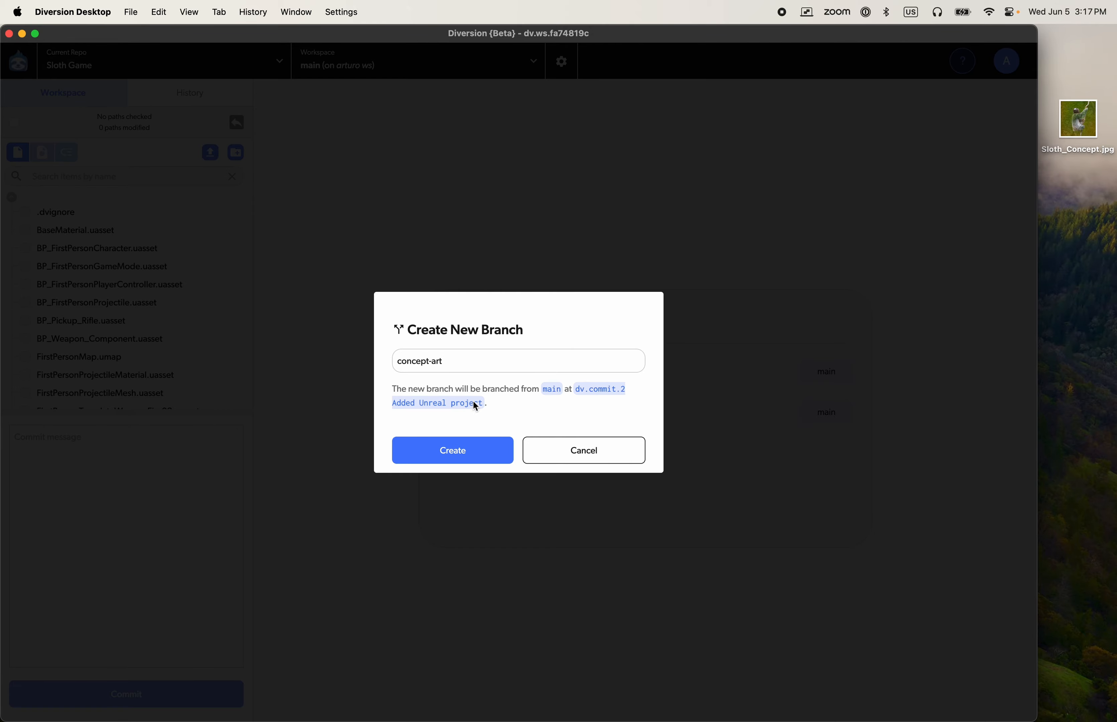
left_click(467, 459)
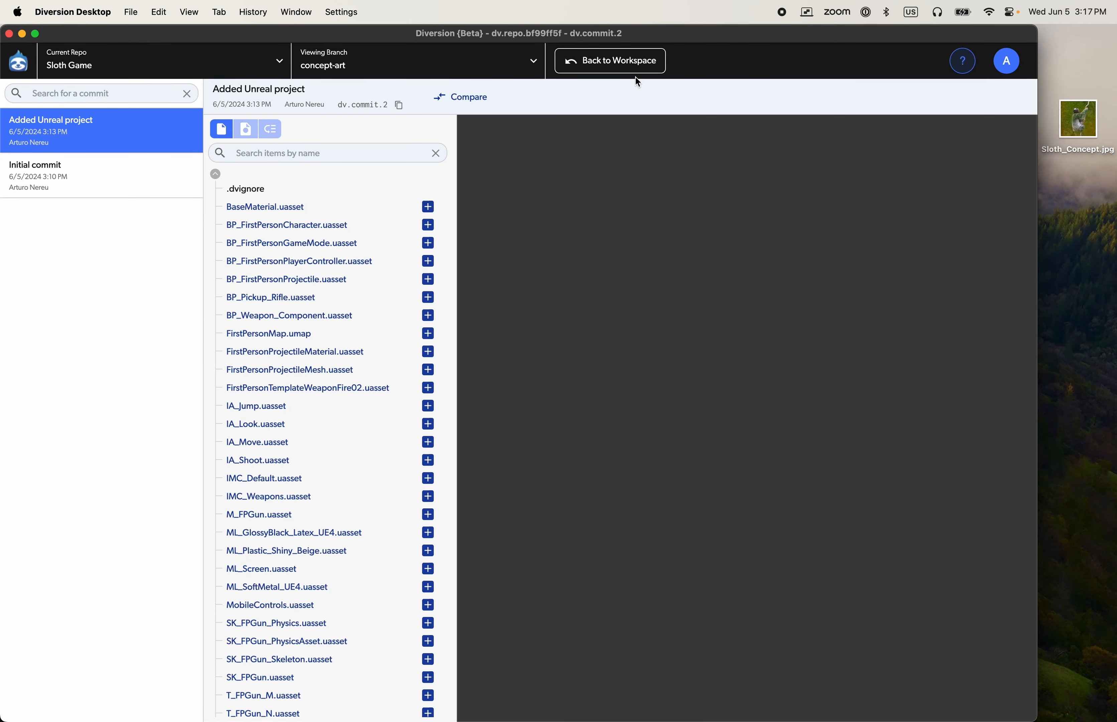
left_click(614, 63)
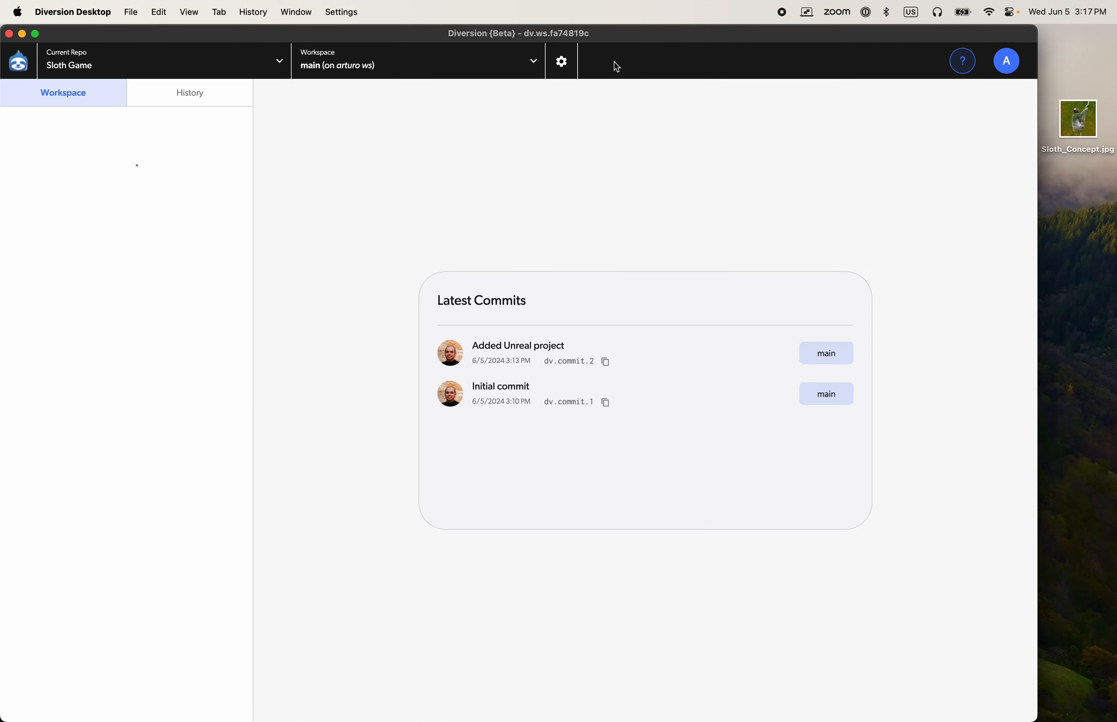
- Check out the concept-art branch in the workspace, confirming the switch
left_click(467, 71)
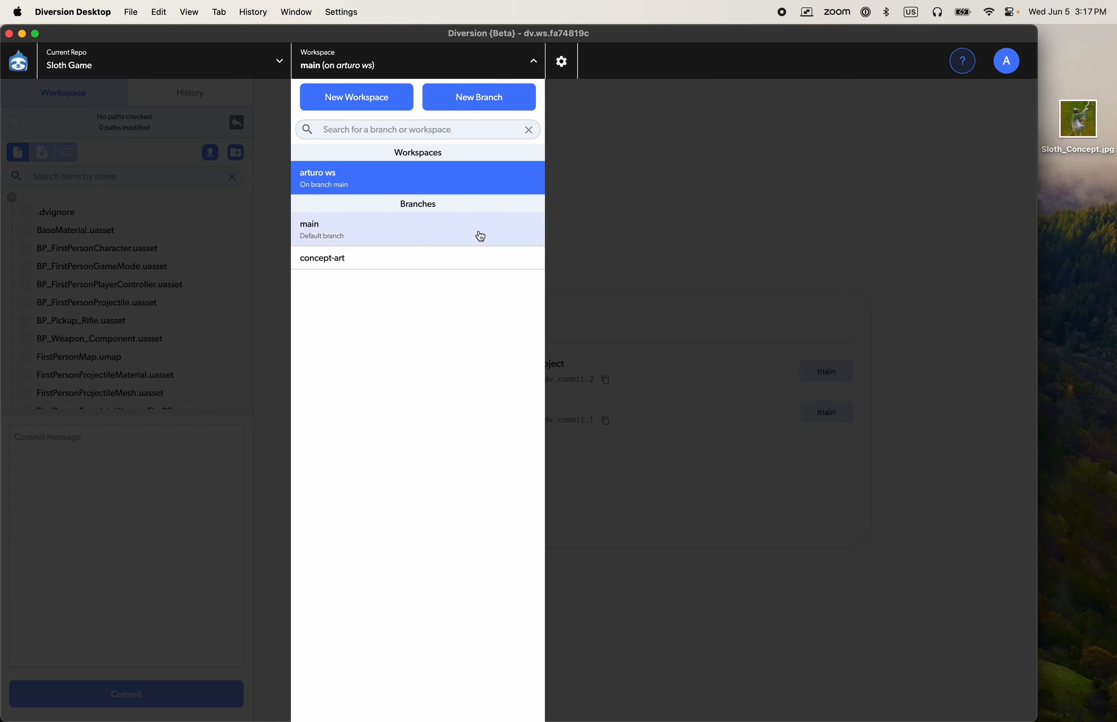
mouse_move(539, 265)
left_click(535, 260)
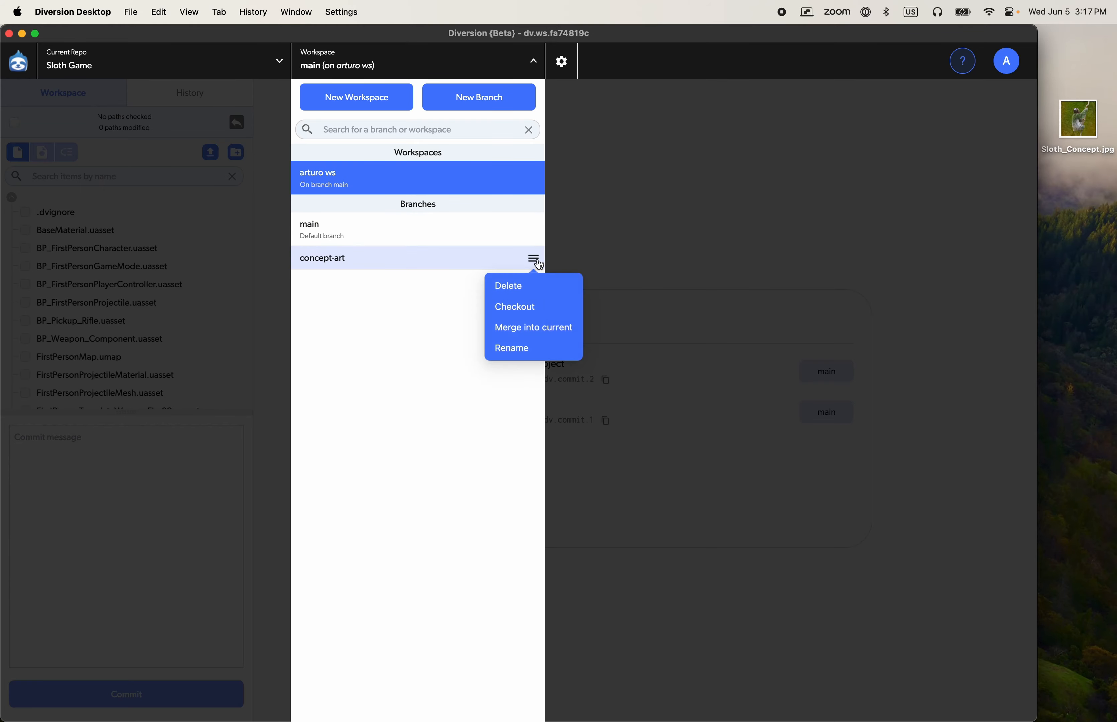
left_click(521, 306)
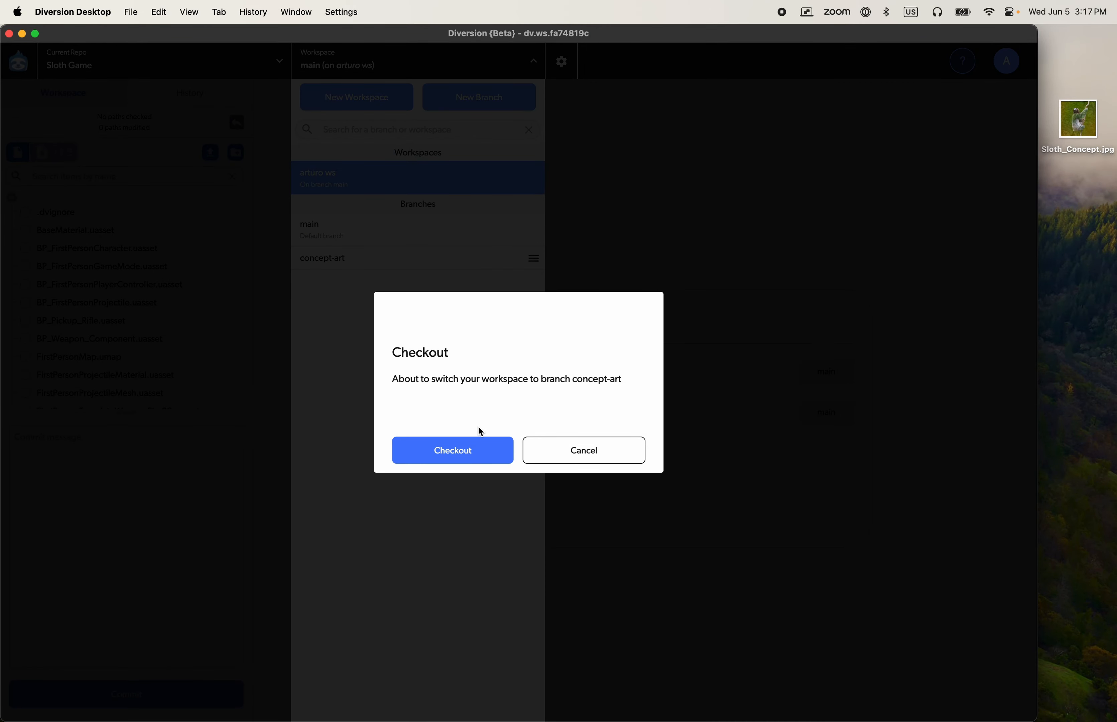
left_click(476, 450)
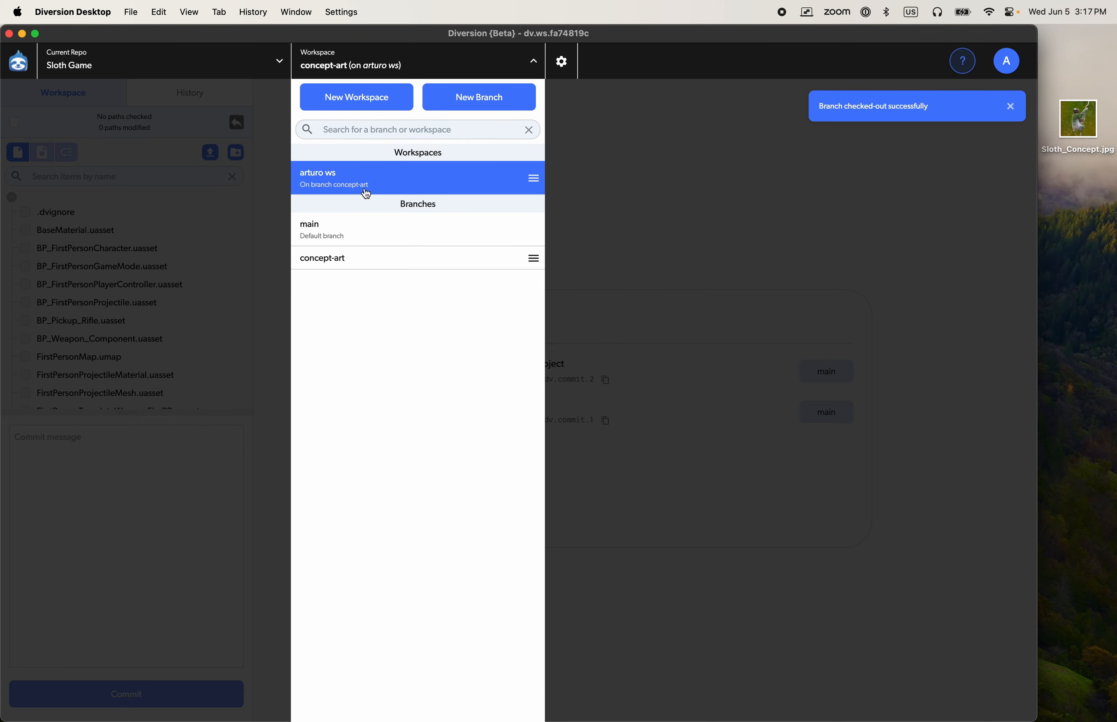
left_click(629, 188)
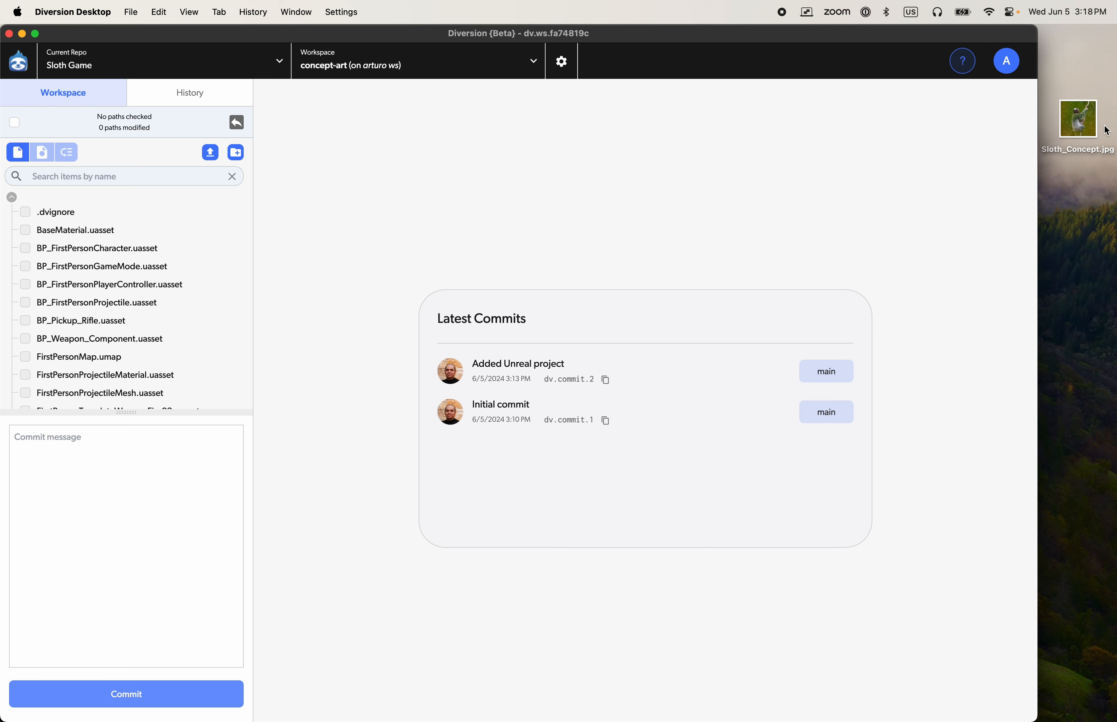
- Create a folder named 'Concept Art' in the repository root
left_click(1082, 121)
left_click_drag(575, 108, 136, 177)
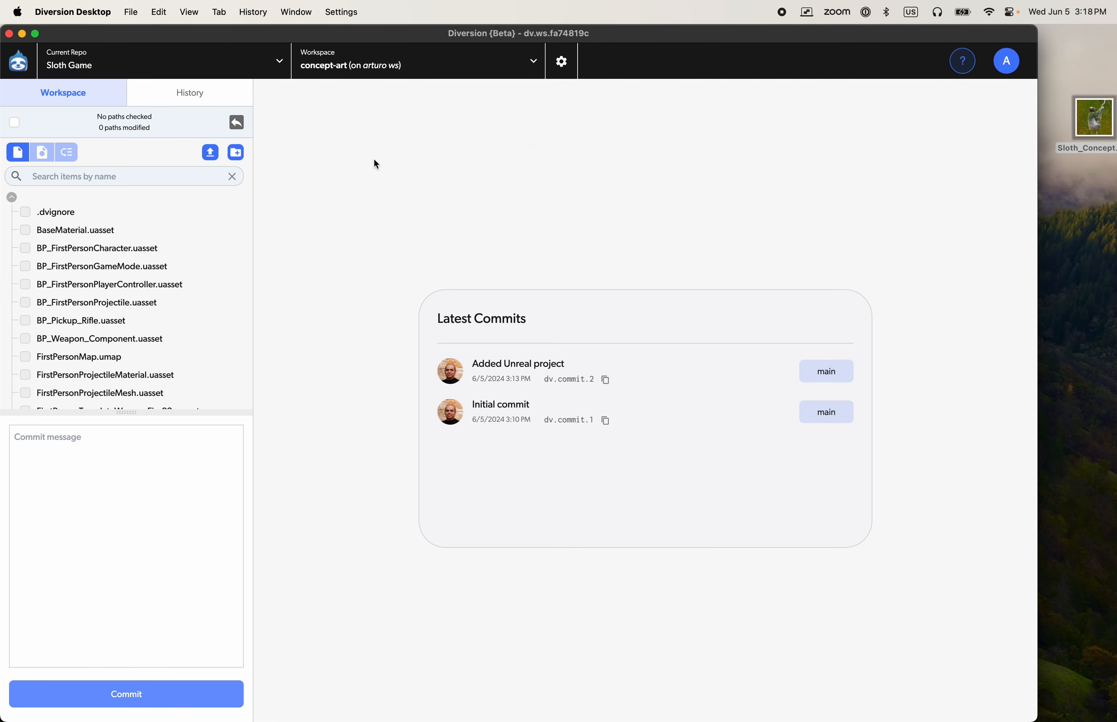
left_click(236, 153)
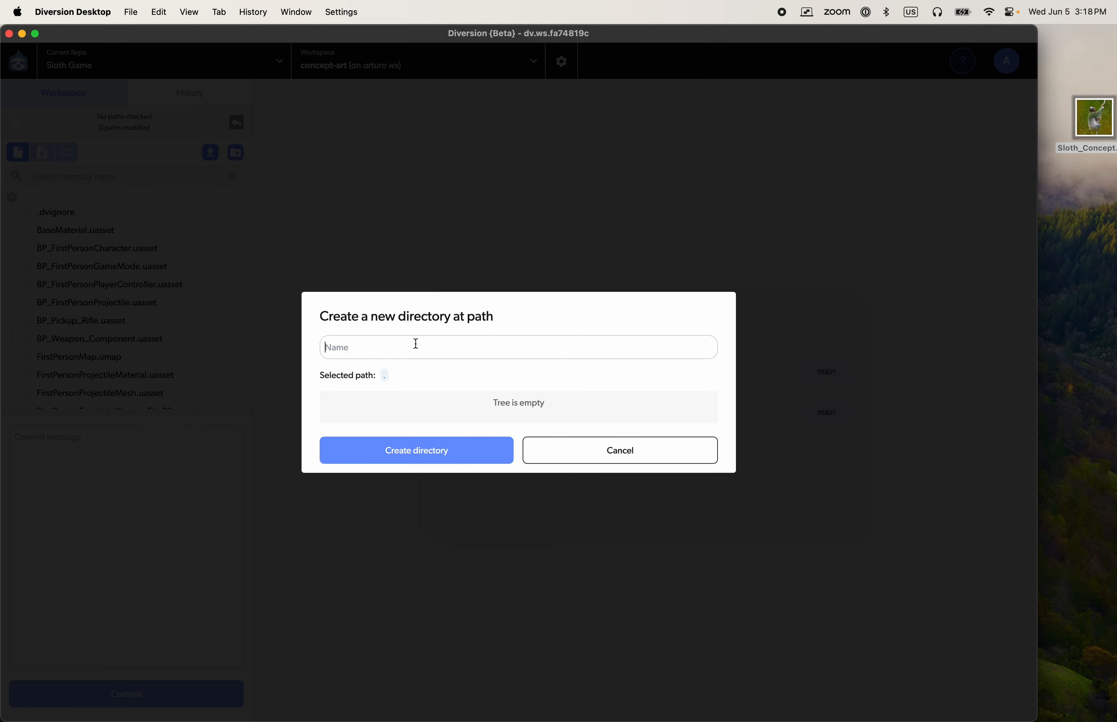
type("X")
key("BackSpace")
type("Concept")
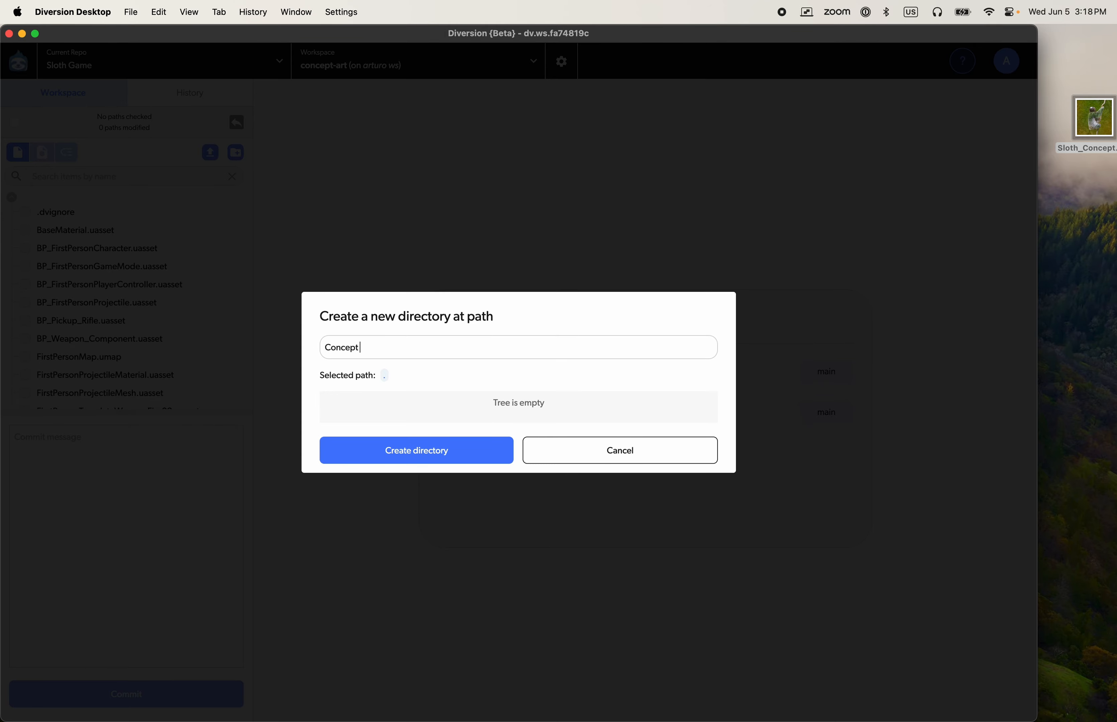
type(" Art")
left_click(393, 450)
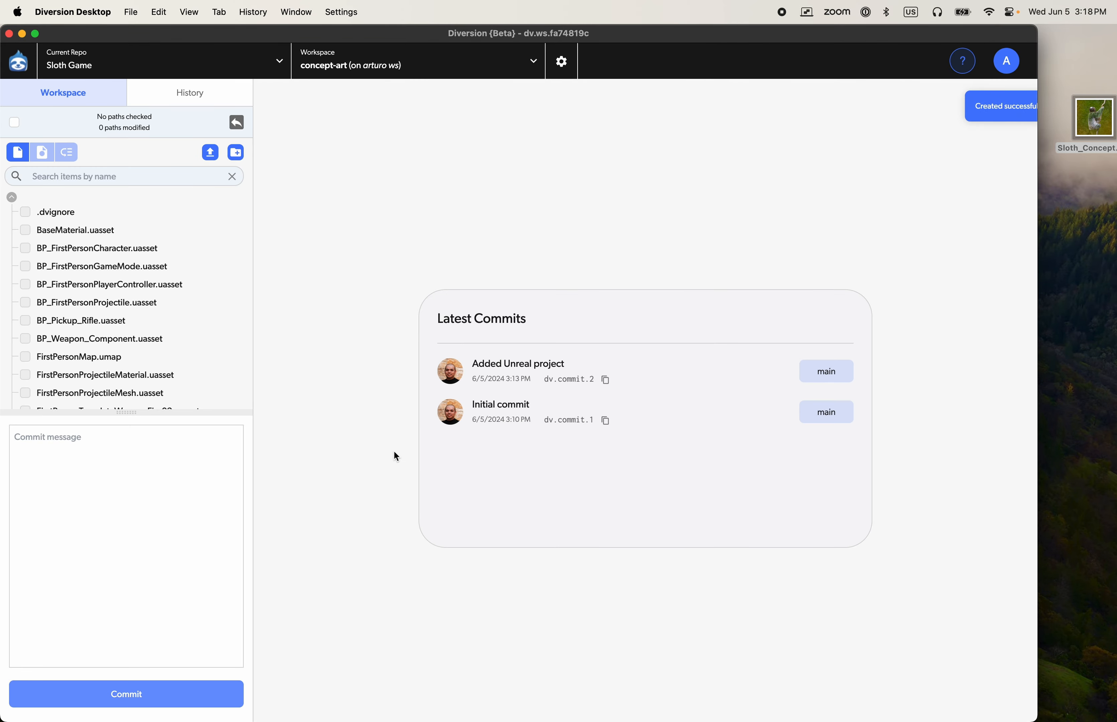
- Upload Sloth_Concept.jpg from the desktop into the Concept Art folder
left_click_drag(1093, 119, 111, 216)
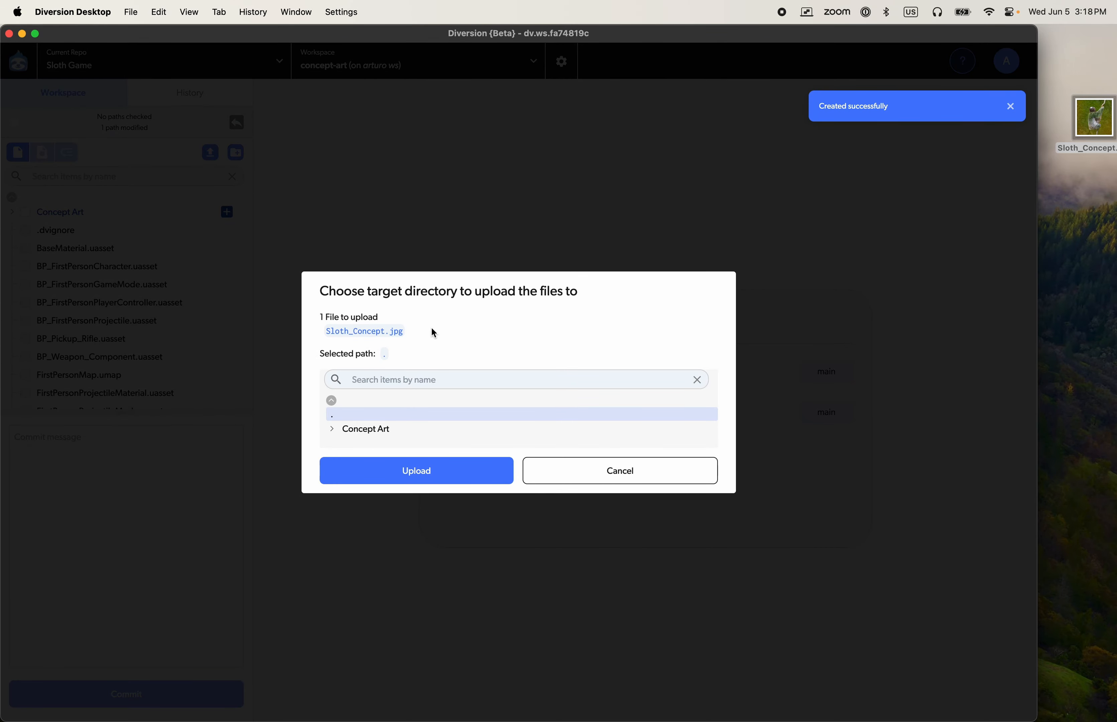
left_click(373, 429)
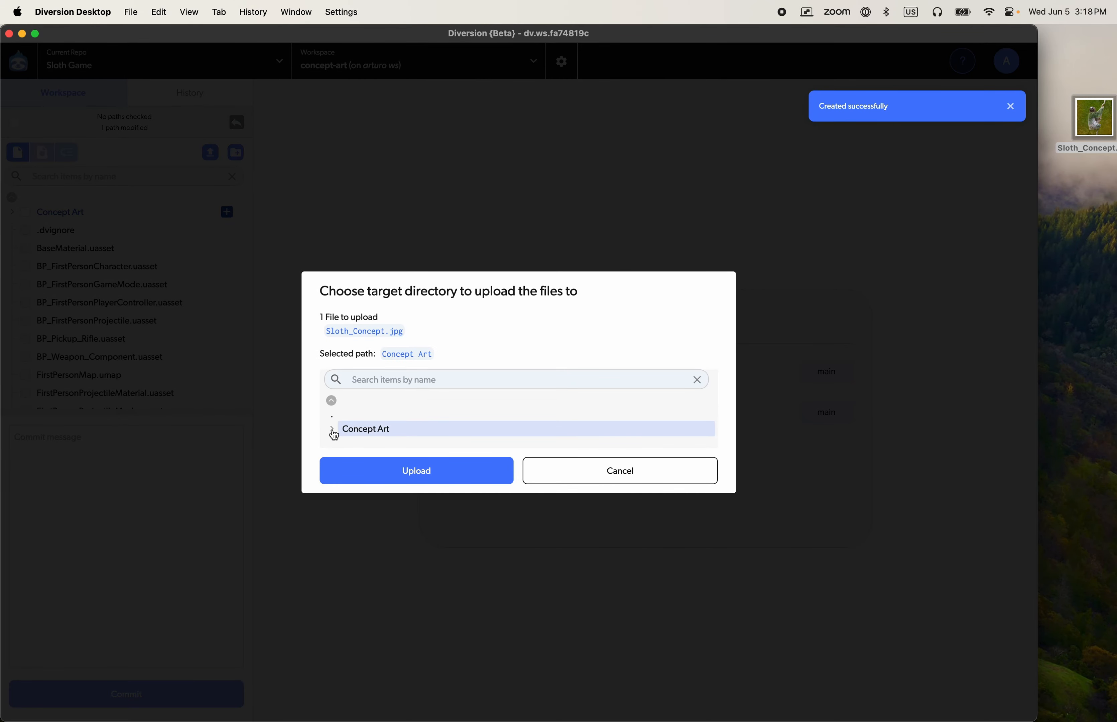
left_click(394, 462)
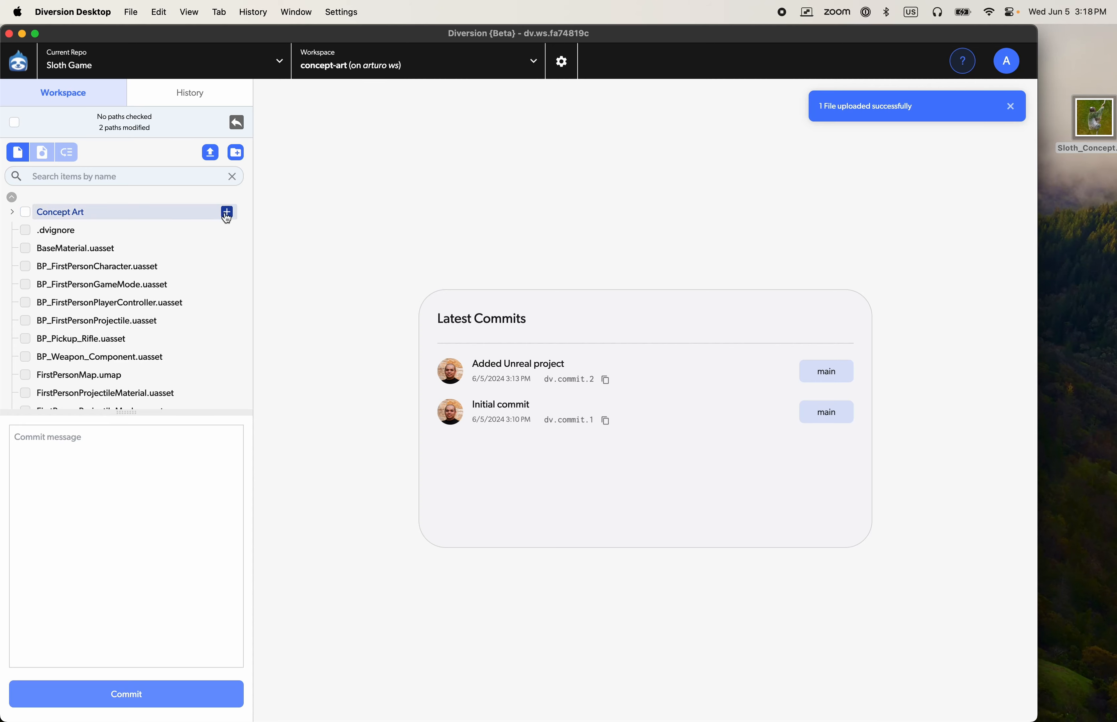
- Commit the Concept Art folder and Sloth_Concept.jpg with message 'Added Sloth concept art'
left_click(13, 212)
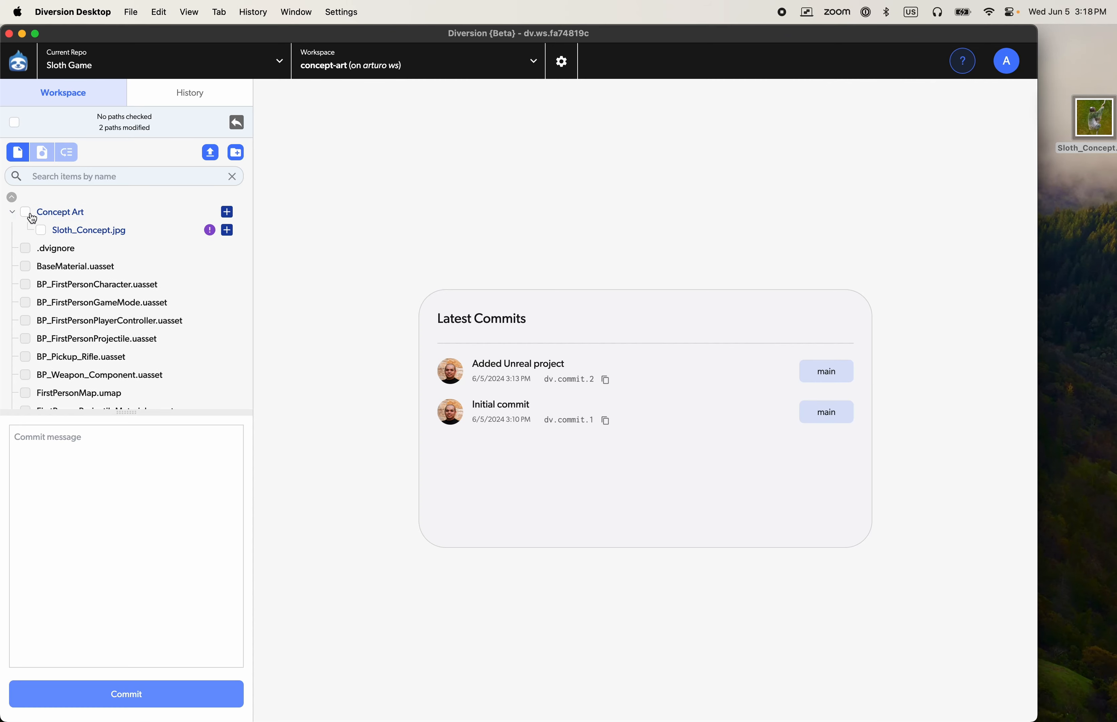
left_click(14, 123)
type("Add")
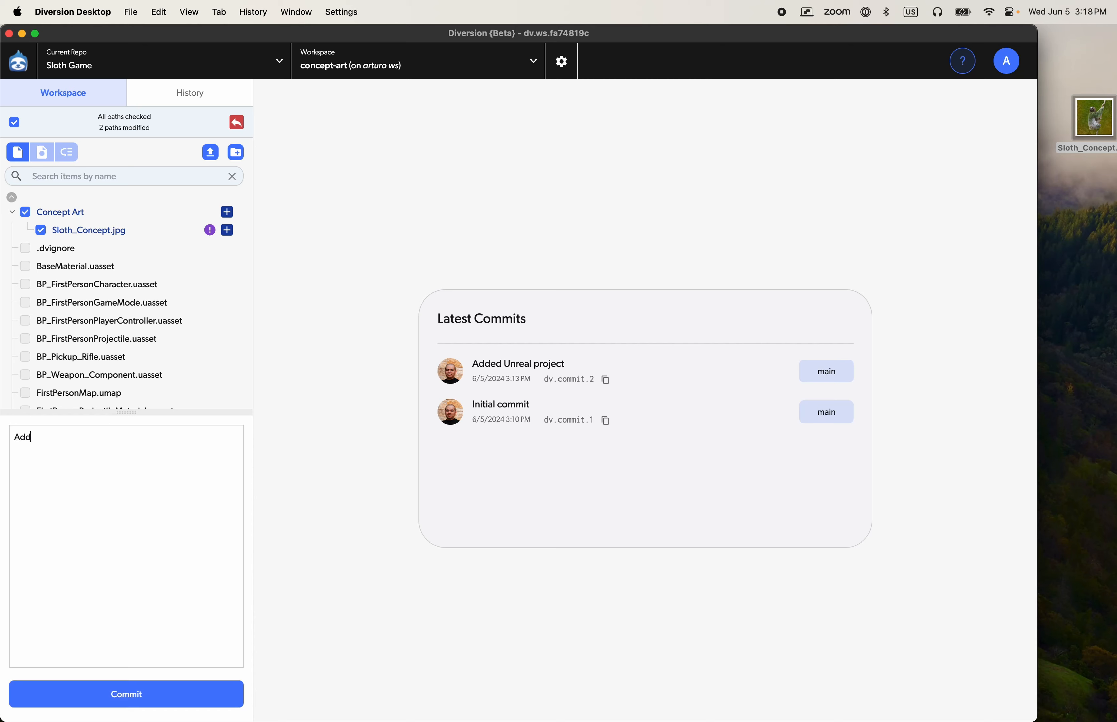
type("ed Sloth concept art")
left_click(138, 704)
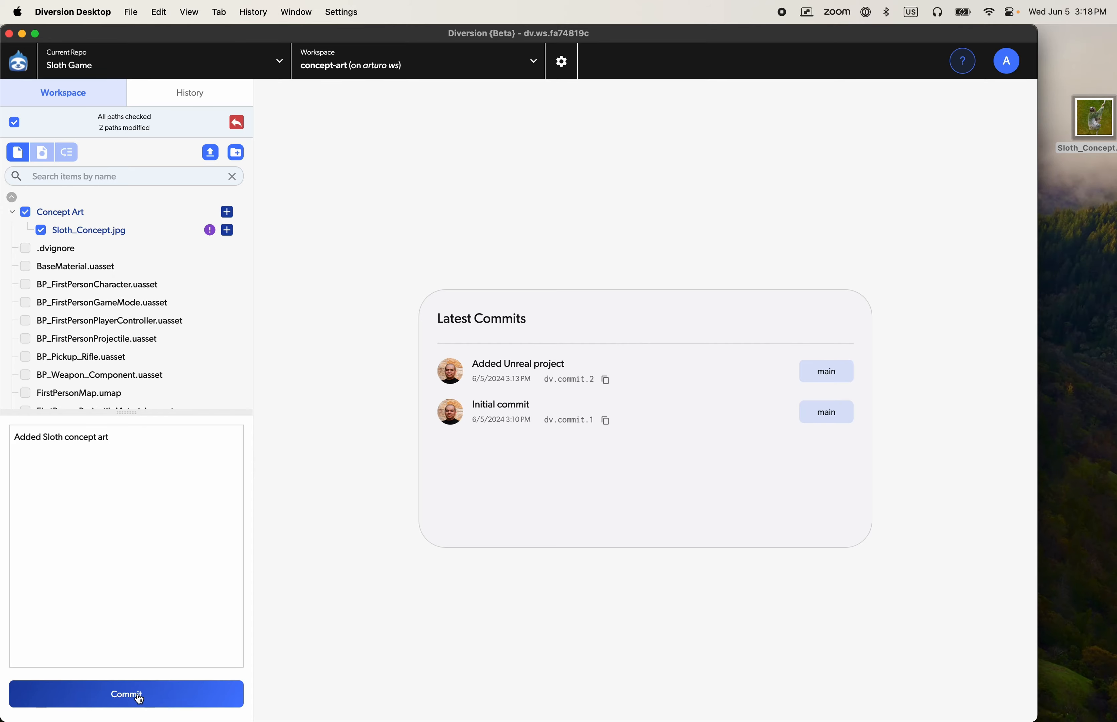
left_click(469, 455)
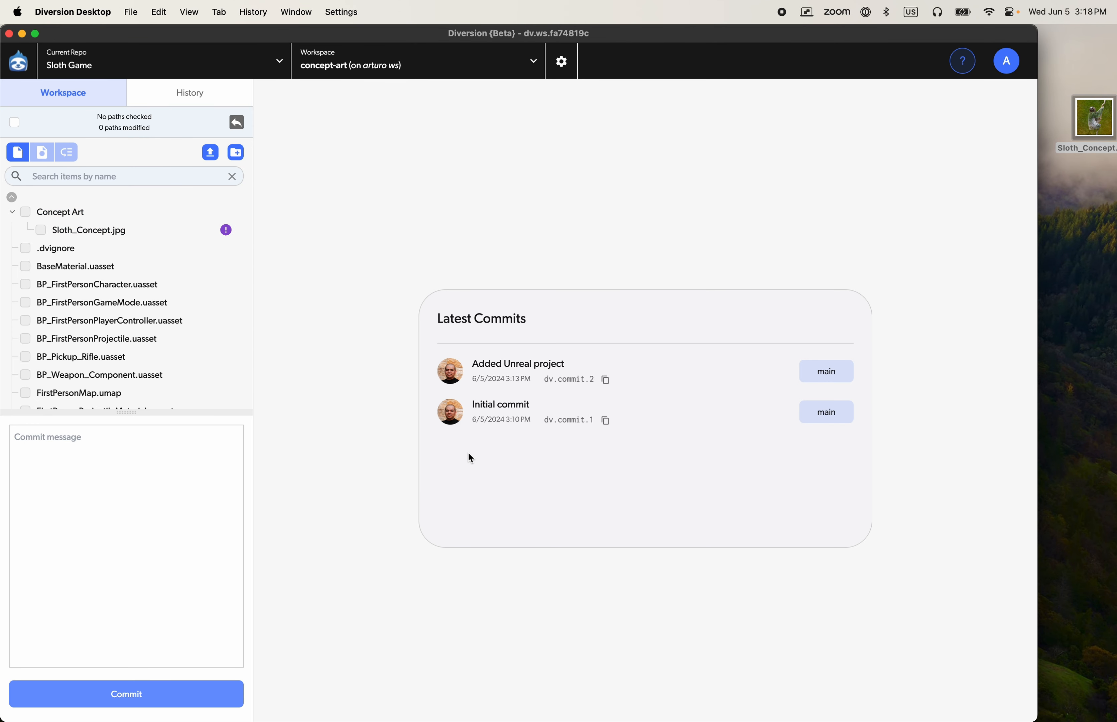
- Review the new concept-art commit in History, then check out main and return to the workspace
left_click(200, 100)
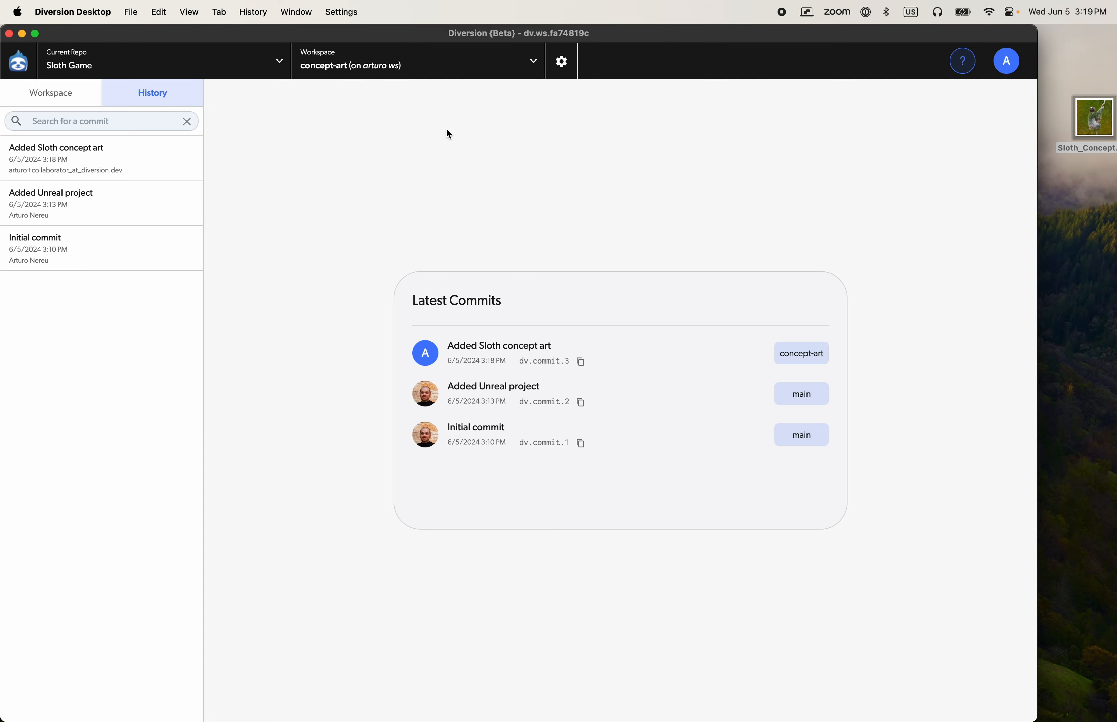
left_click(510, 73)
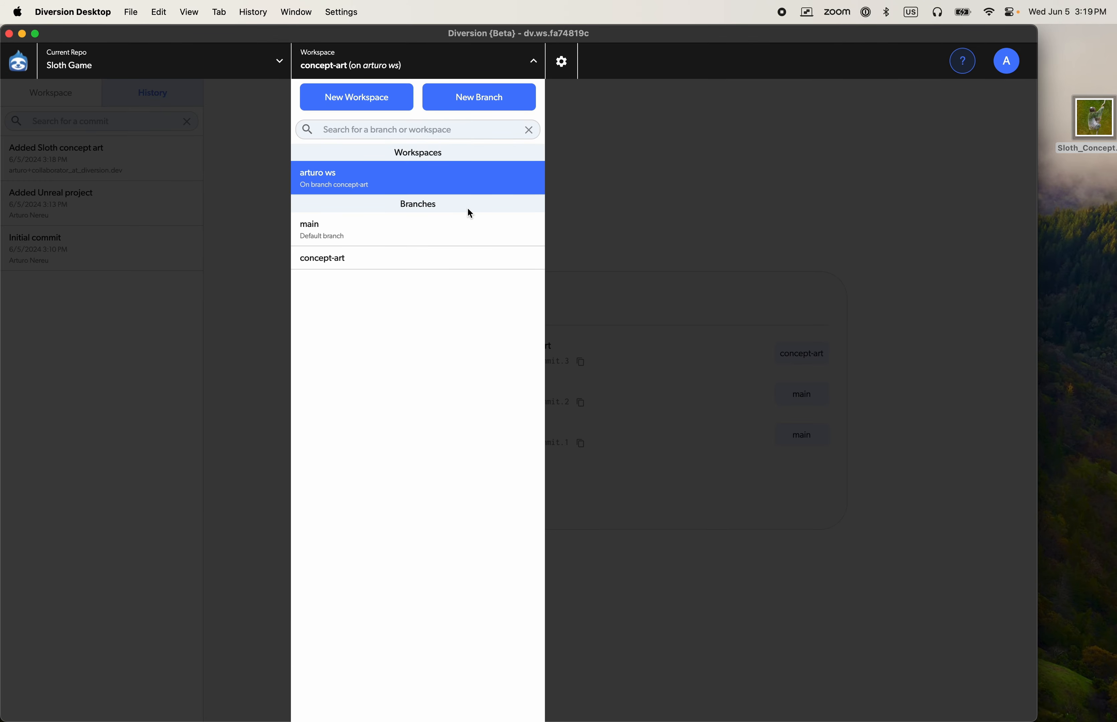
left_click(534, 232)
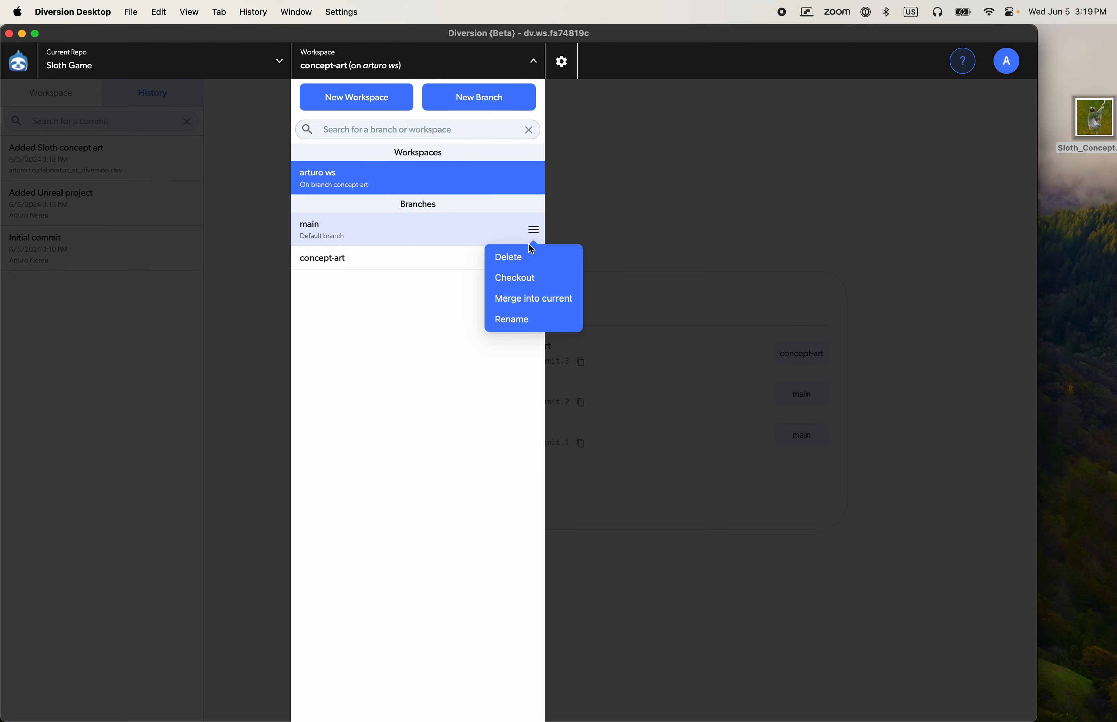
left_click(525, 275)
left_click(484, 448)
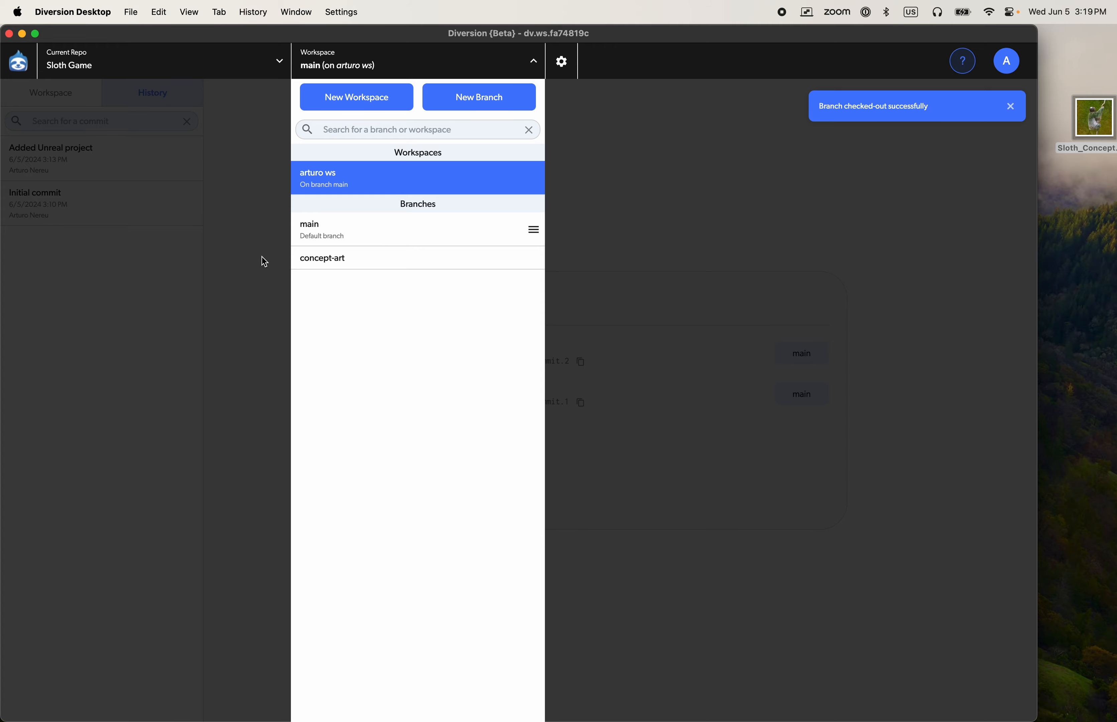
left_click(263, 258)
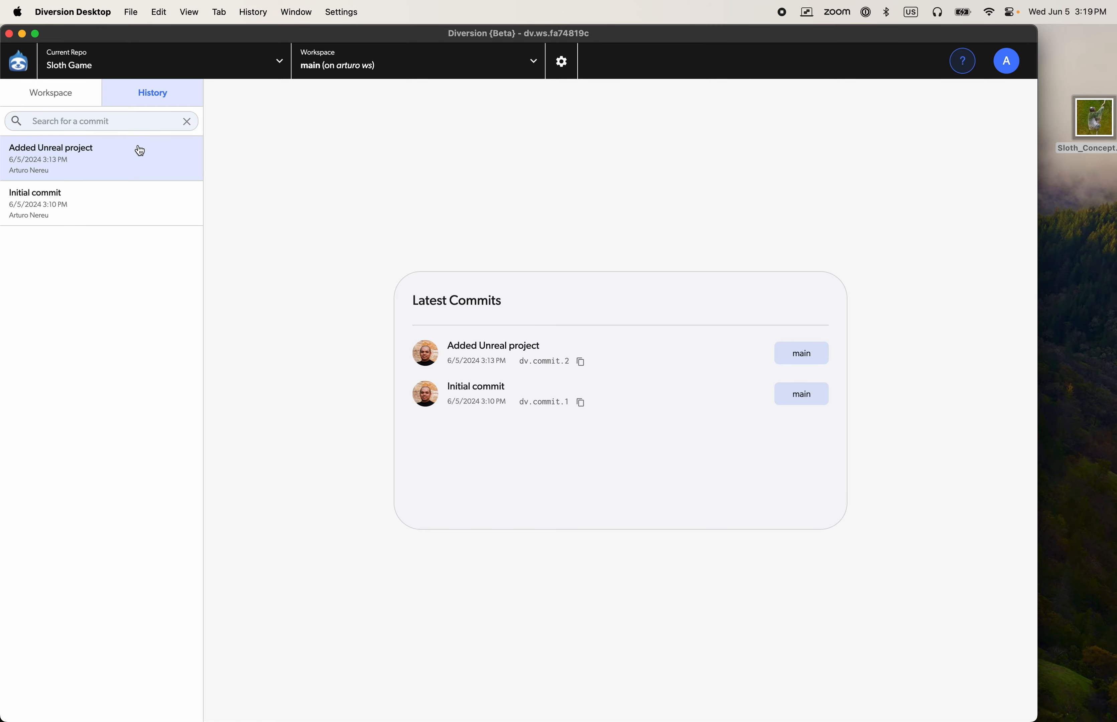
left_click(83, 100)
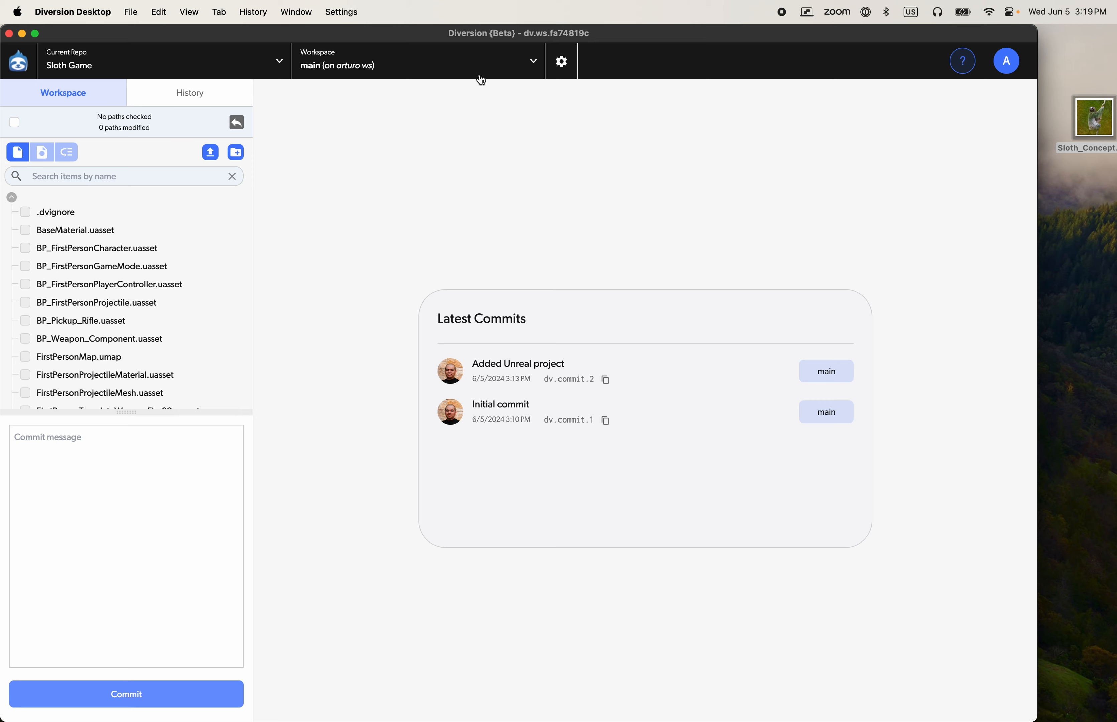
- Merge concept-art into main with Merge into current, then view main's history
left_click(325, 71)
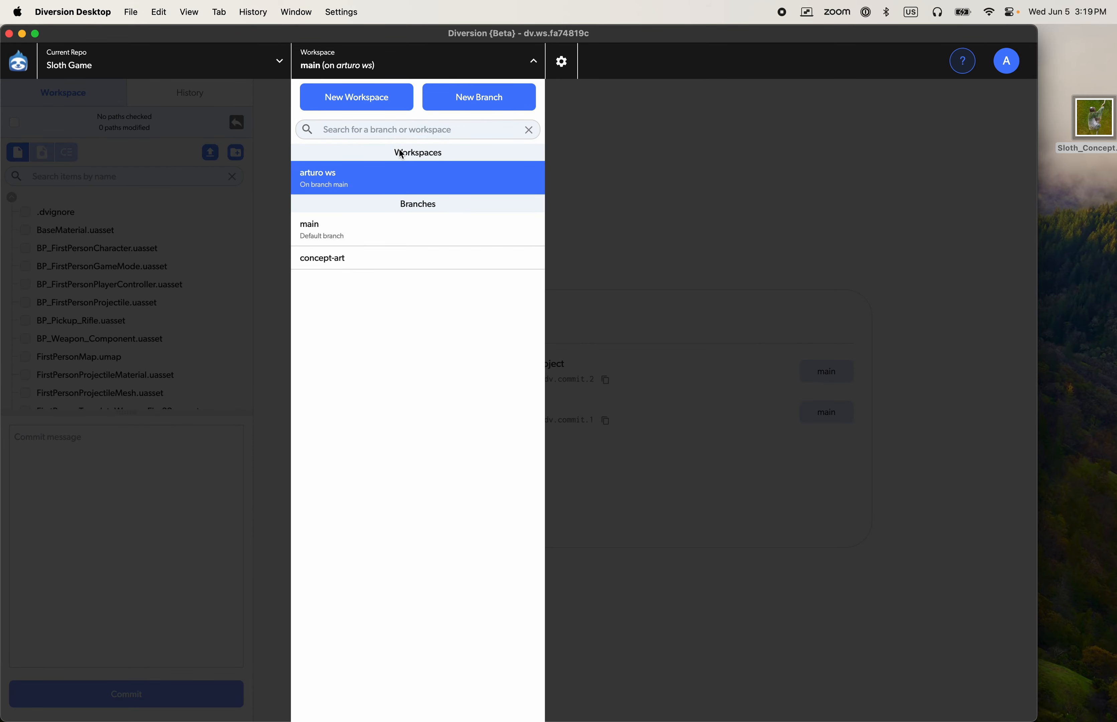
mouse_move(359, 261)
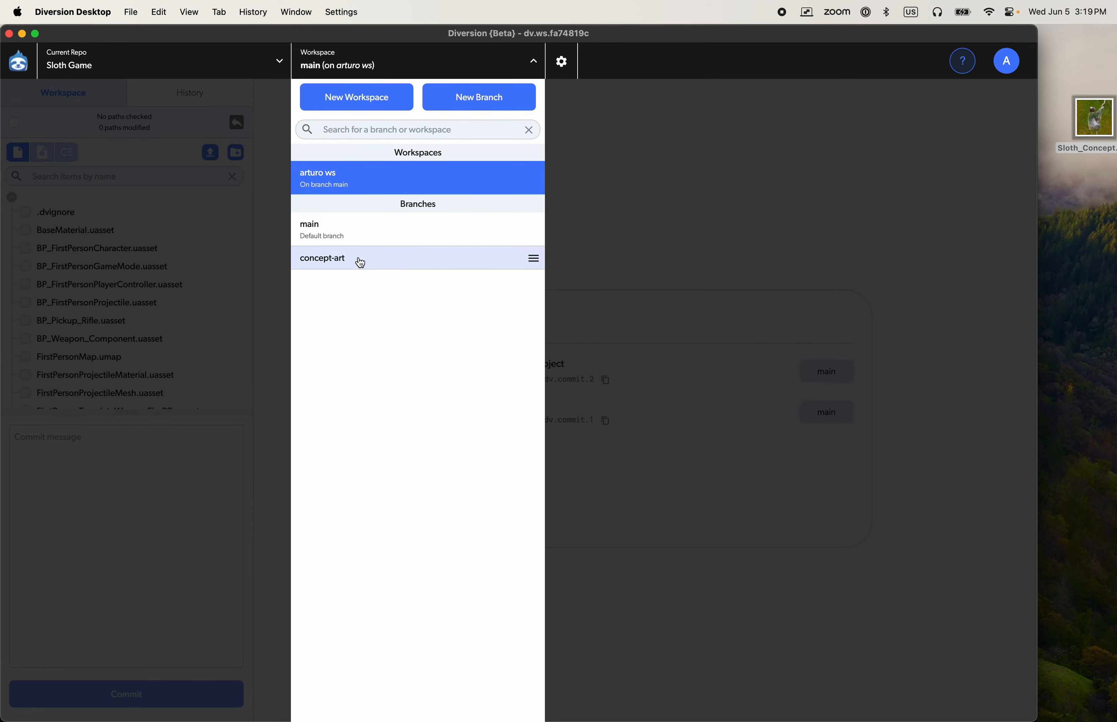
left_click(534, 259)
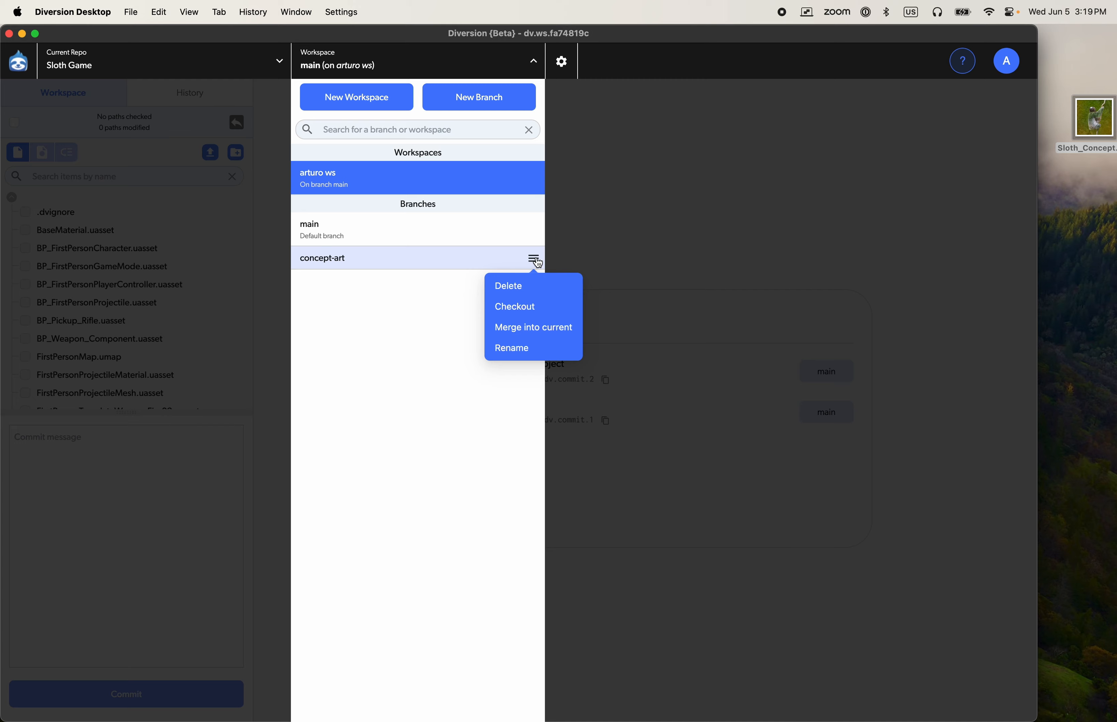
left_click(540, 332)
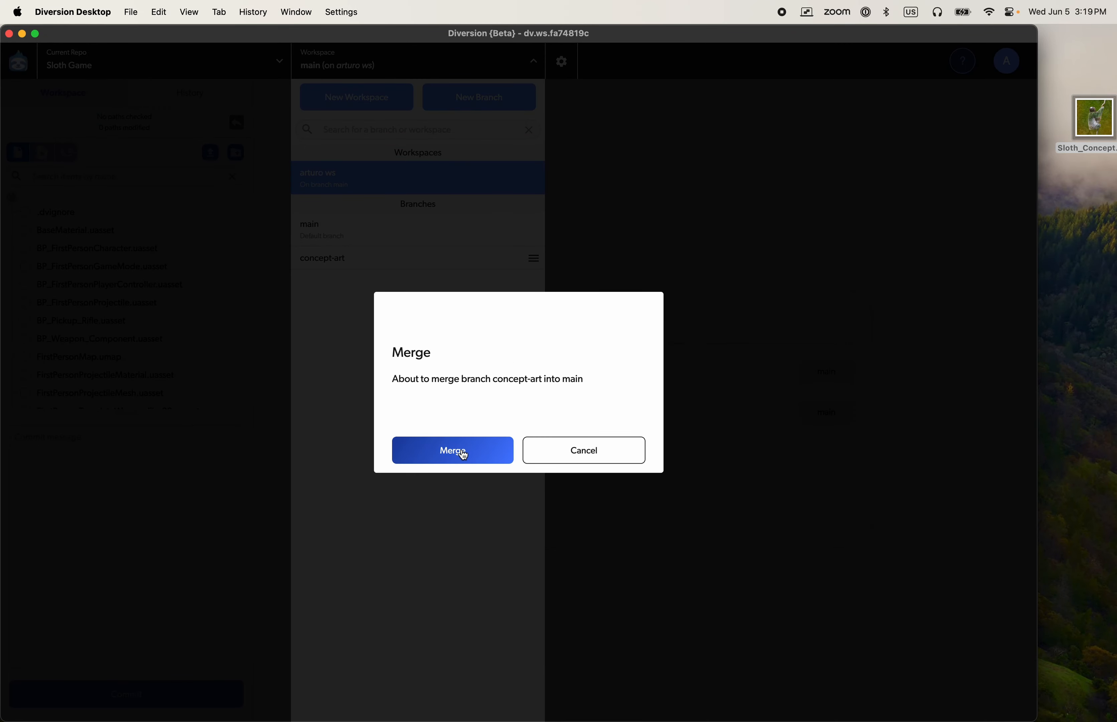
left_click(461, 448)
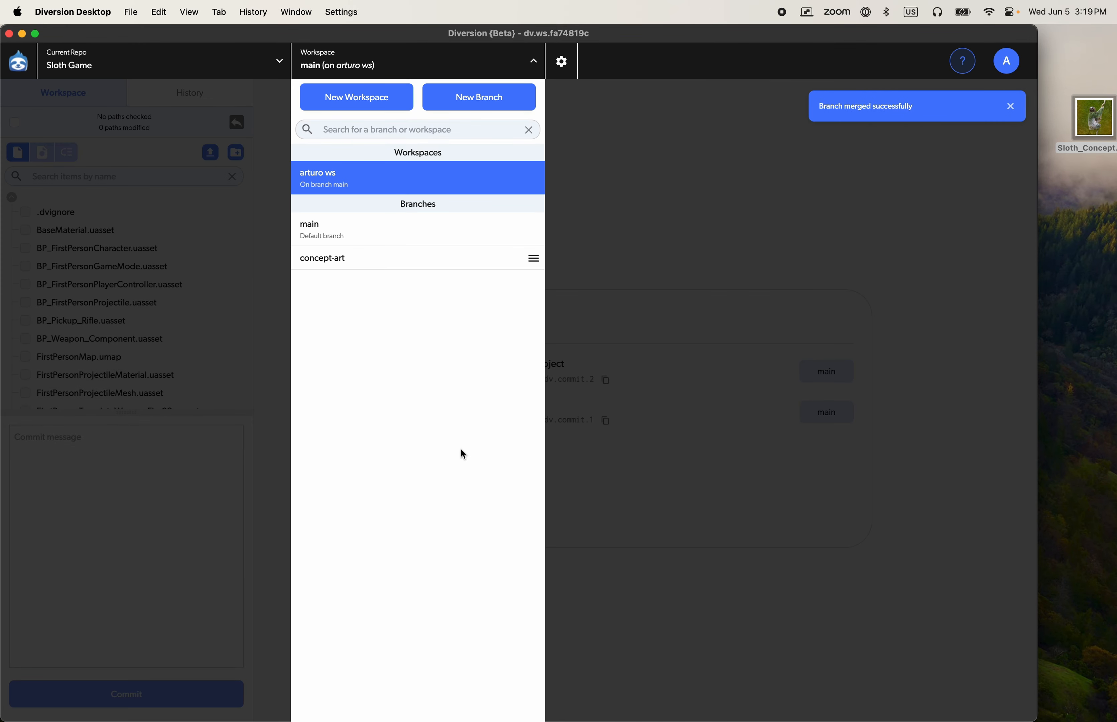
left_click(623, 174)
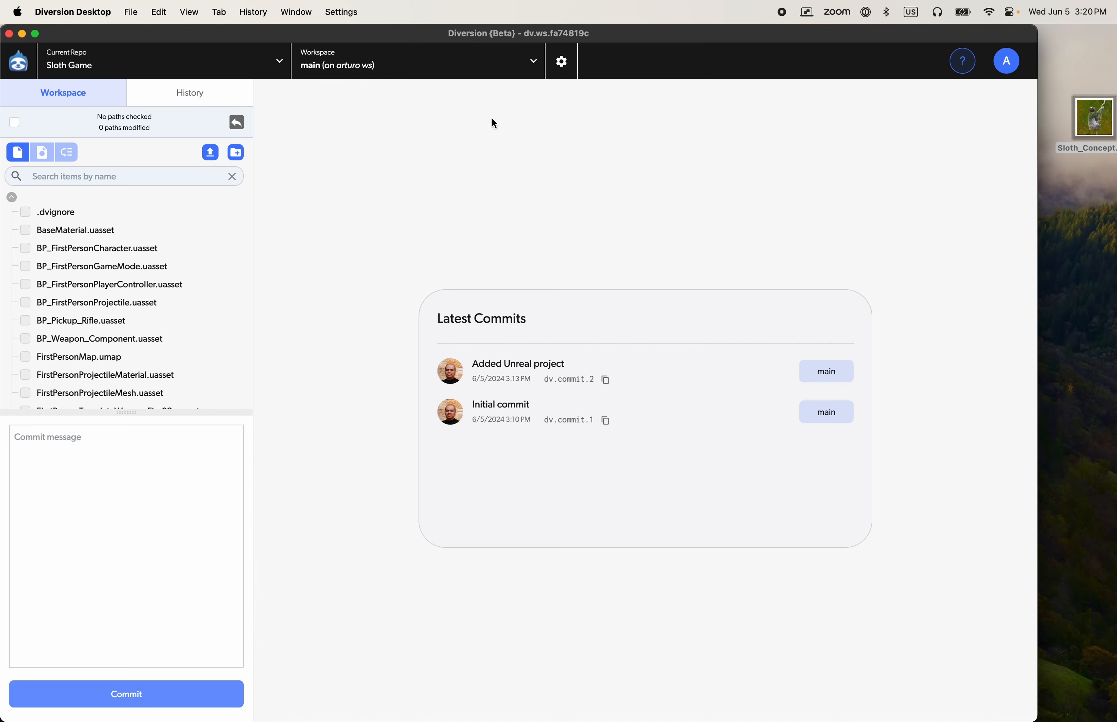
left_click(224, 87)
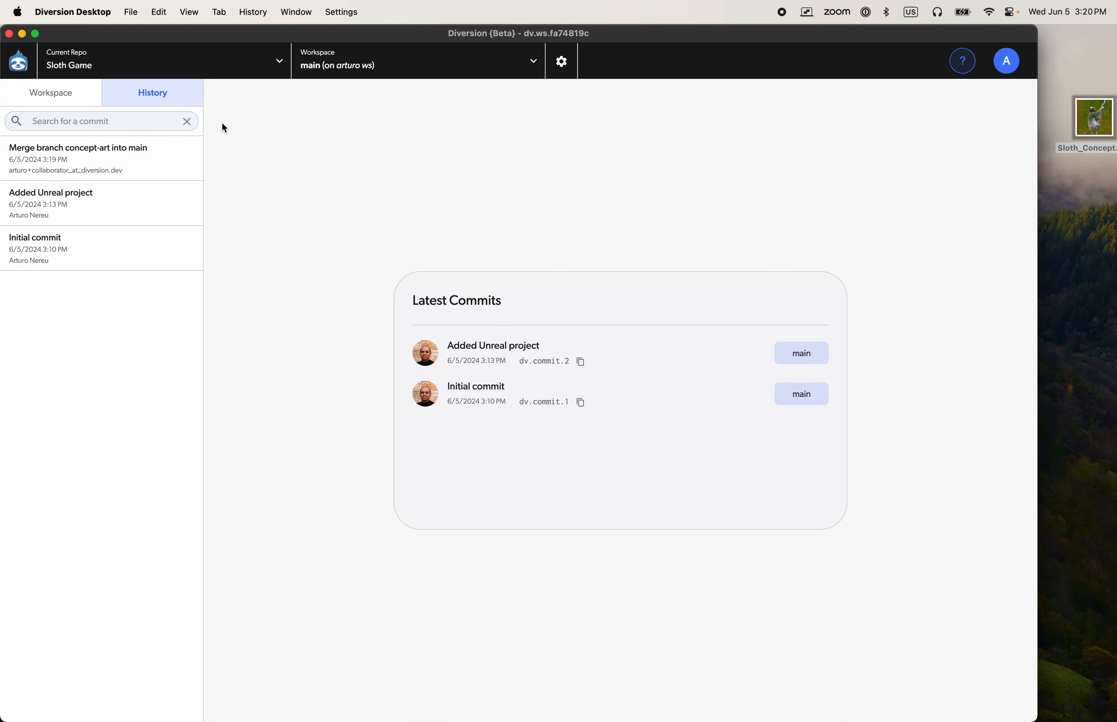
- Inspect the 'Merge branch concept-art into main' commit, then return to the workspace files
left_click(96, 159)
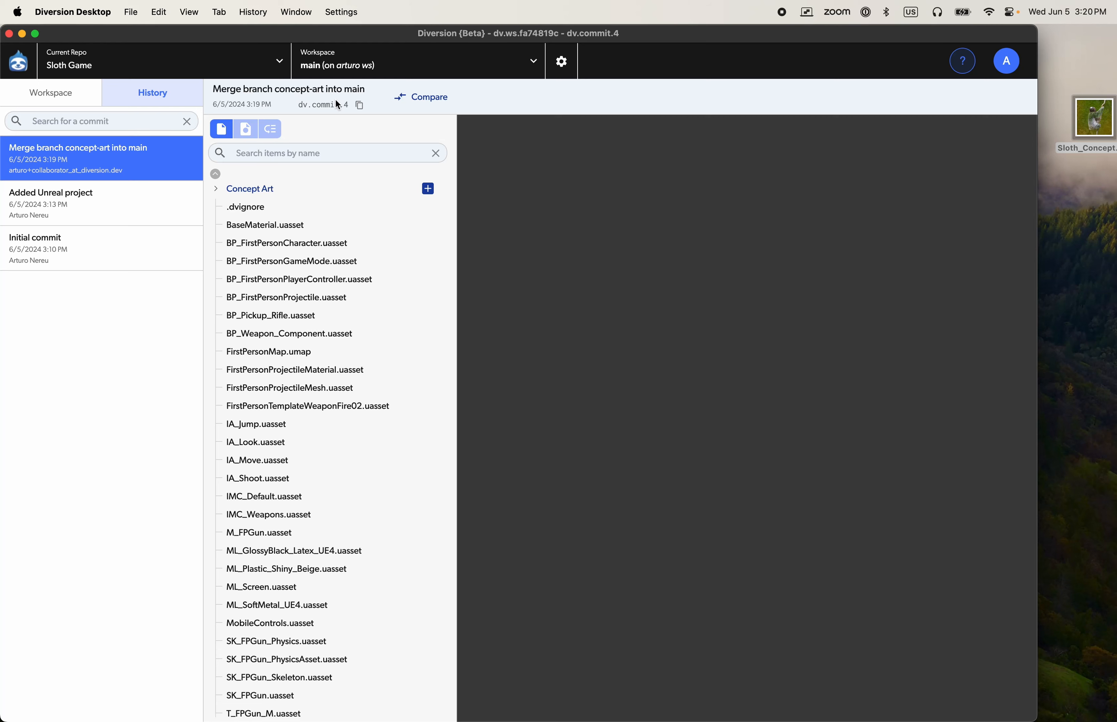
left_click(51, 92)
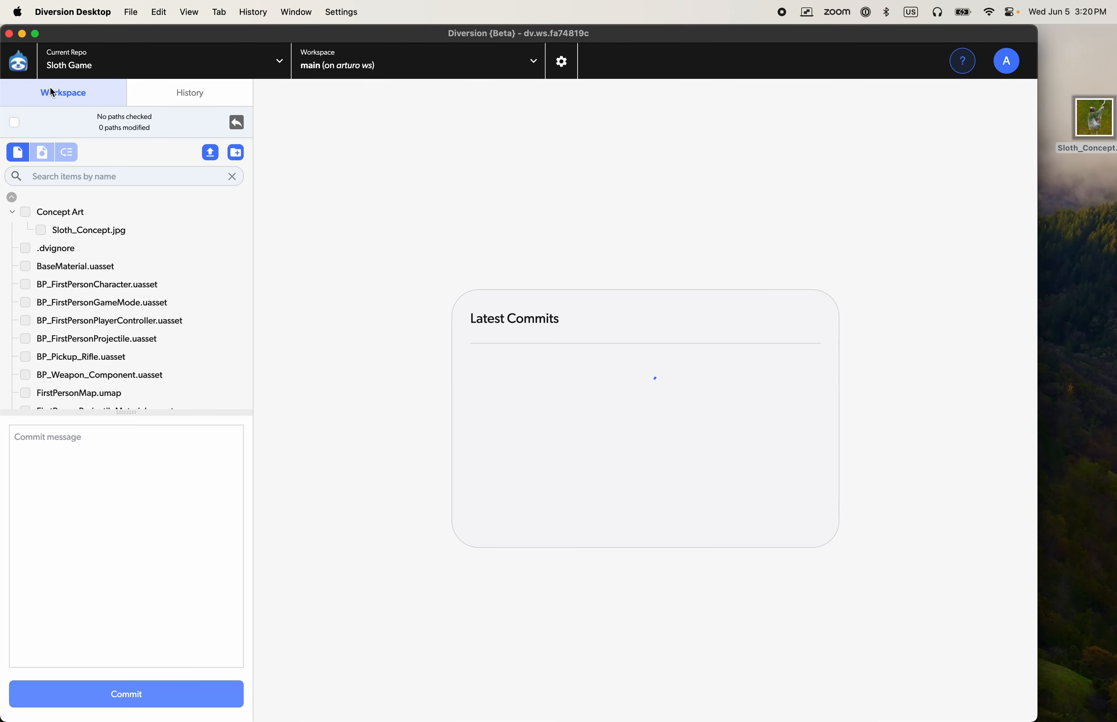